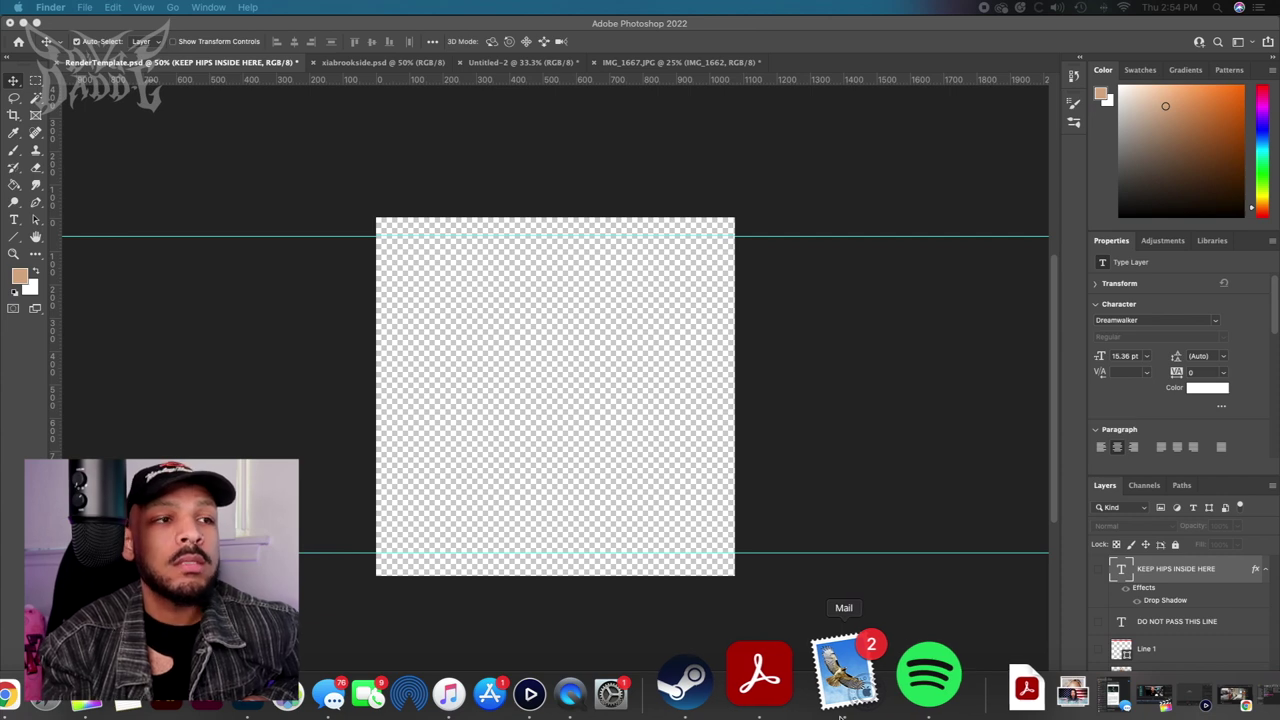
# Switch to the Finder window showing the TEMPLATES folder.
pyautogui.click(71, 708)
# Open IMG_5313 copy.JPG from TEMPLATES by dropping it onto the Photoshop Dock icon.
pyautogui.click(459, 288)
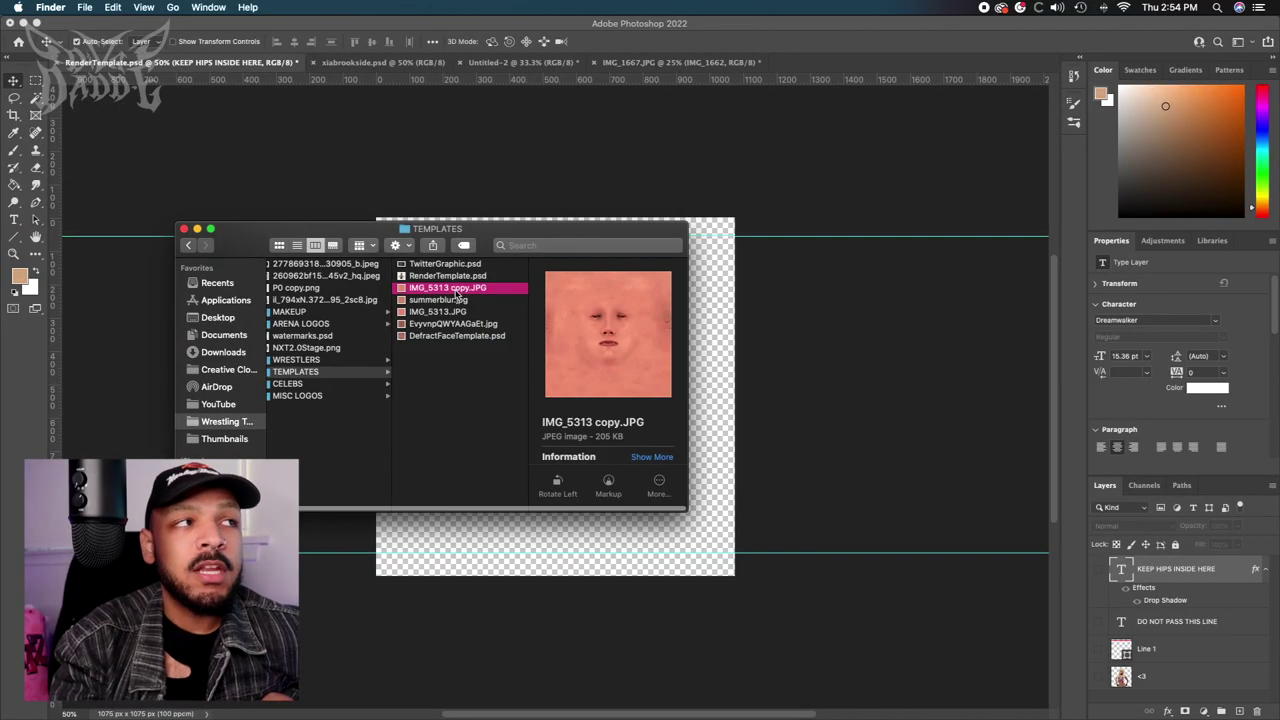
pyautogui.moveTo(456, 290); pyautogui.dragTo(349, 710)
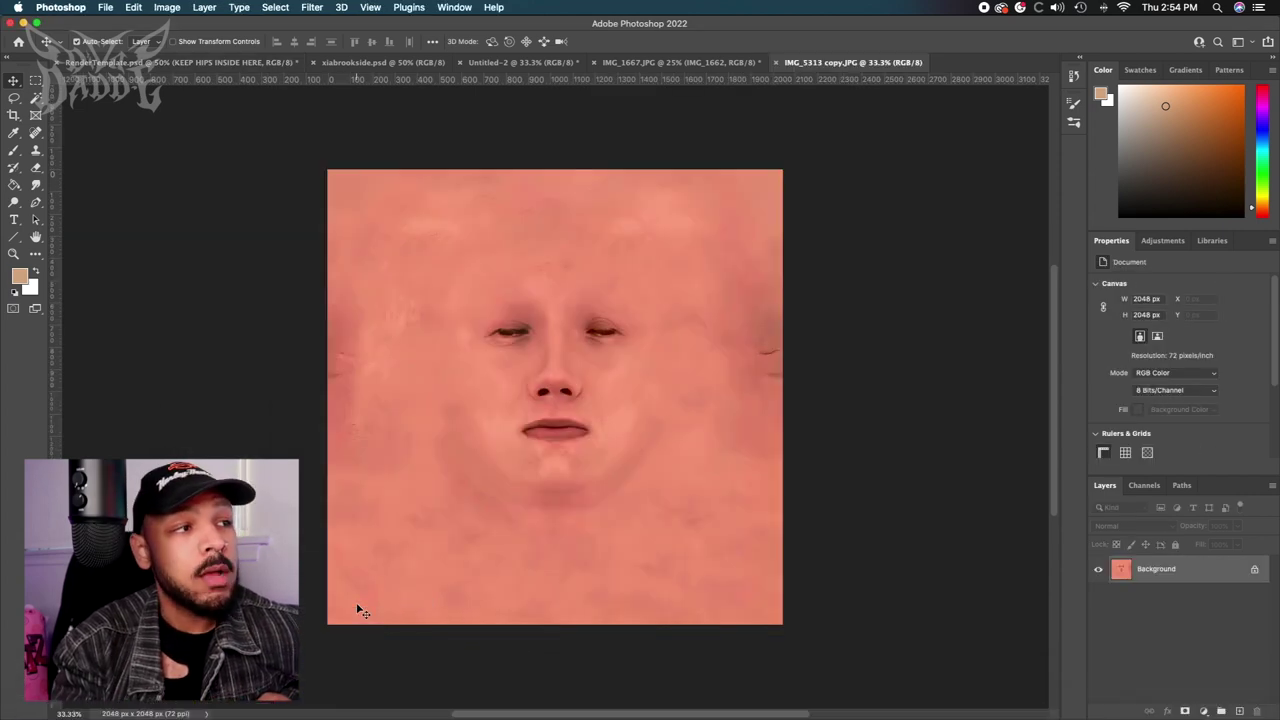
# Unlock the texture's Background layer and place the IMG_1689 photo over it.
pyautogui.click(1254, 569)
pyautogui.click(1036, 700)
pyautogui.click(616, 494)
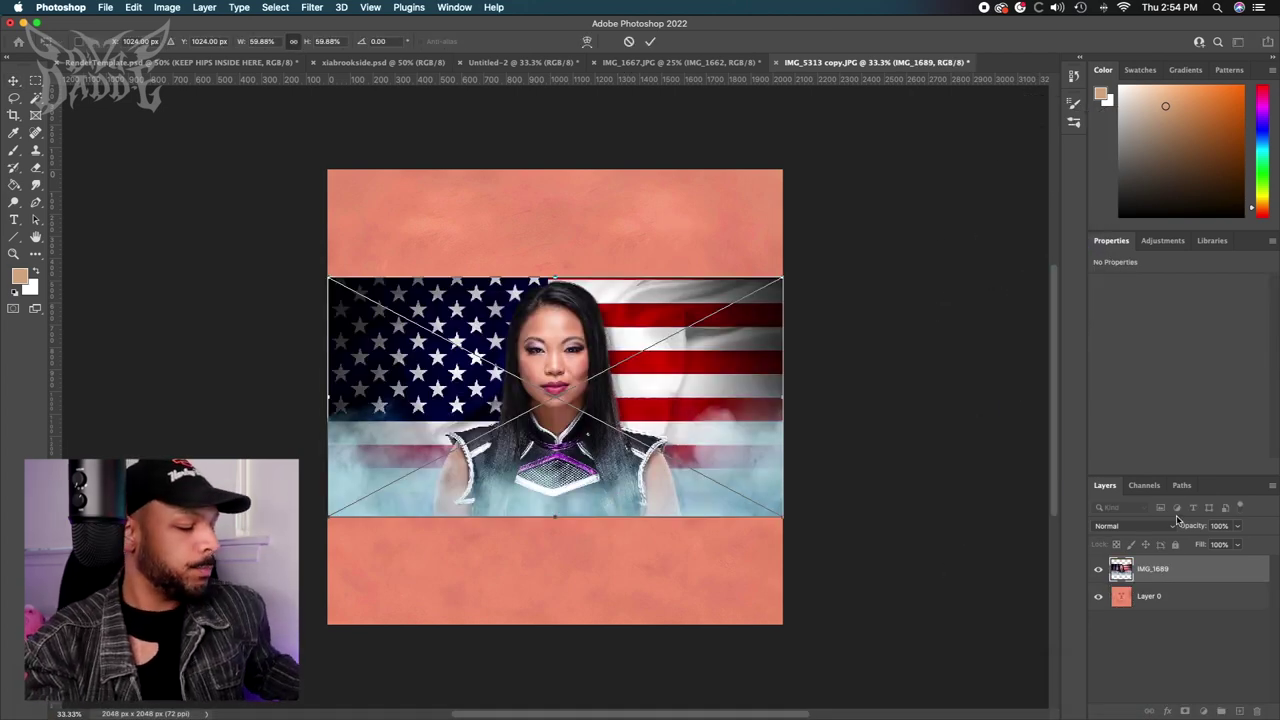
pyautogui.press('Return')
pyautogui.scroll(5, 560, 354)
# Lasso the face in IMG_1689 and copy it onto a new Layer 1 with Layer Via Copy.
pyautogui.click(14, 97)
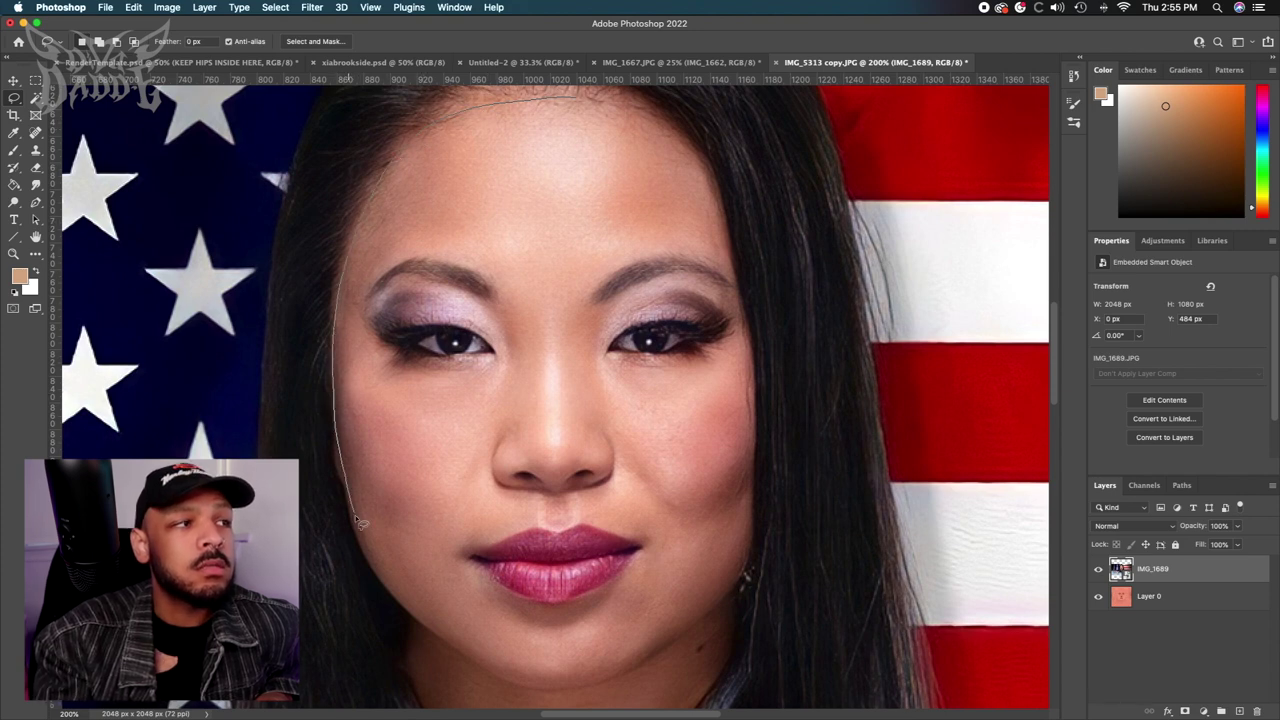
pyautogui.moveTo(358, 517); pyautogui.dragTo(640, 665)
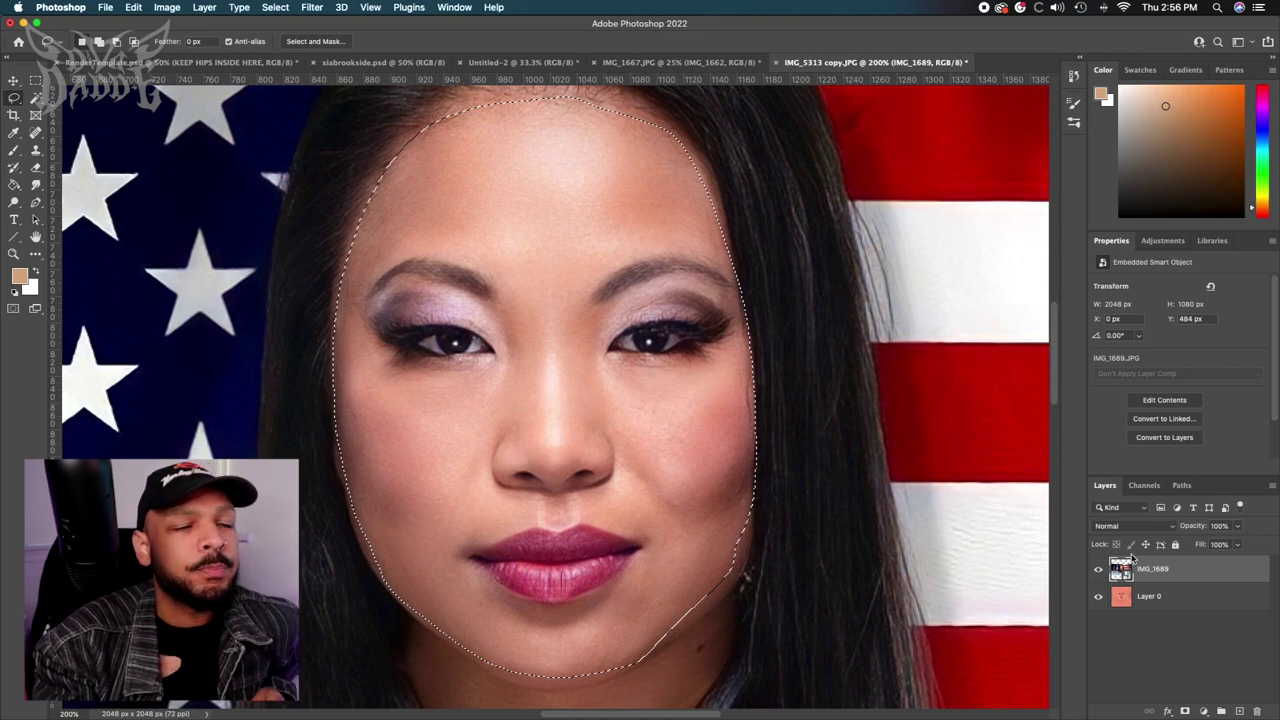
pyautogui.rightClick(1157, 571)
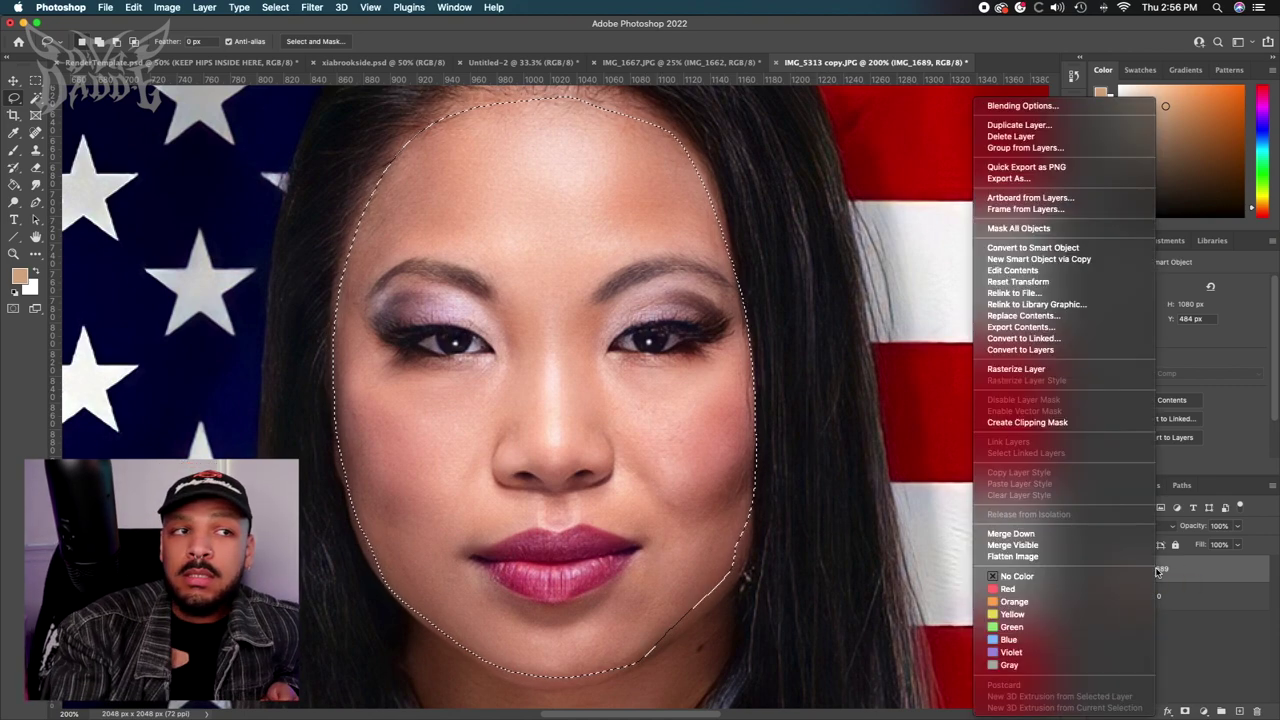
pyautogui.rightClick(1177, 562)
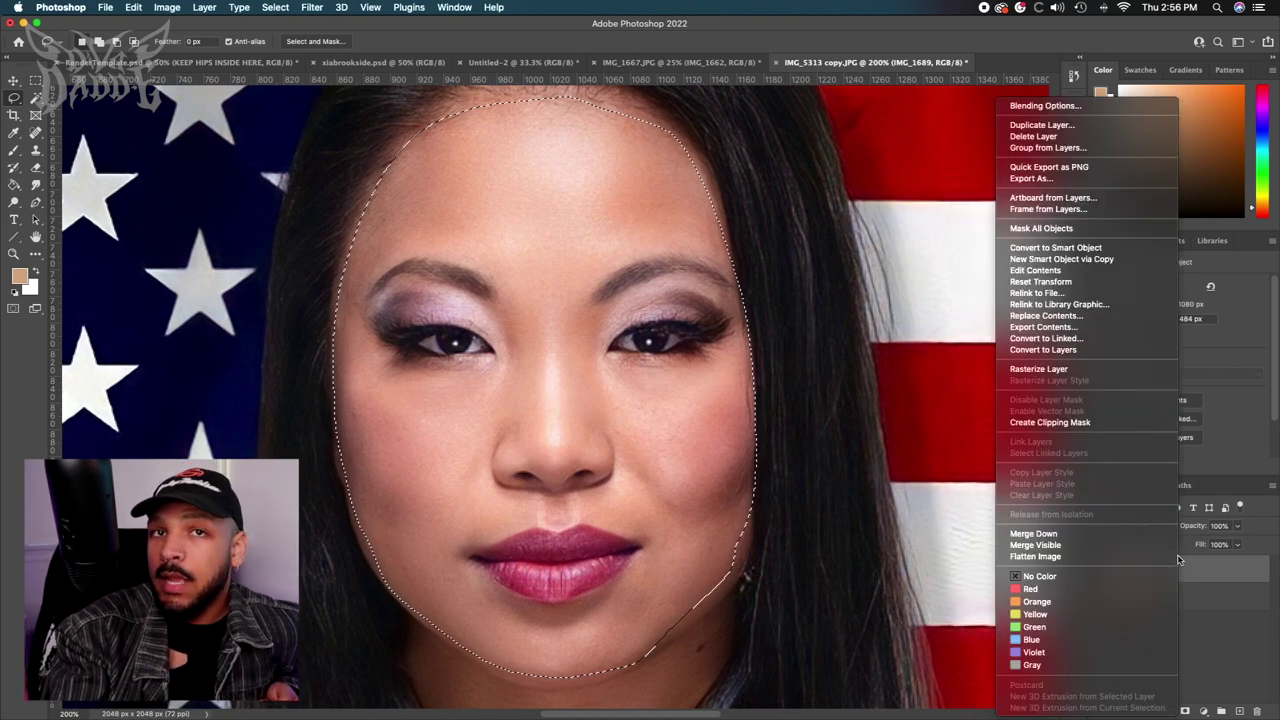
pyautogui.click(1177, 562)
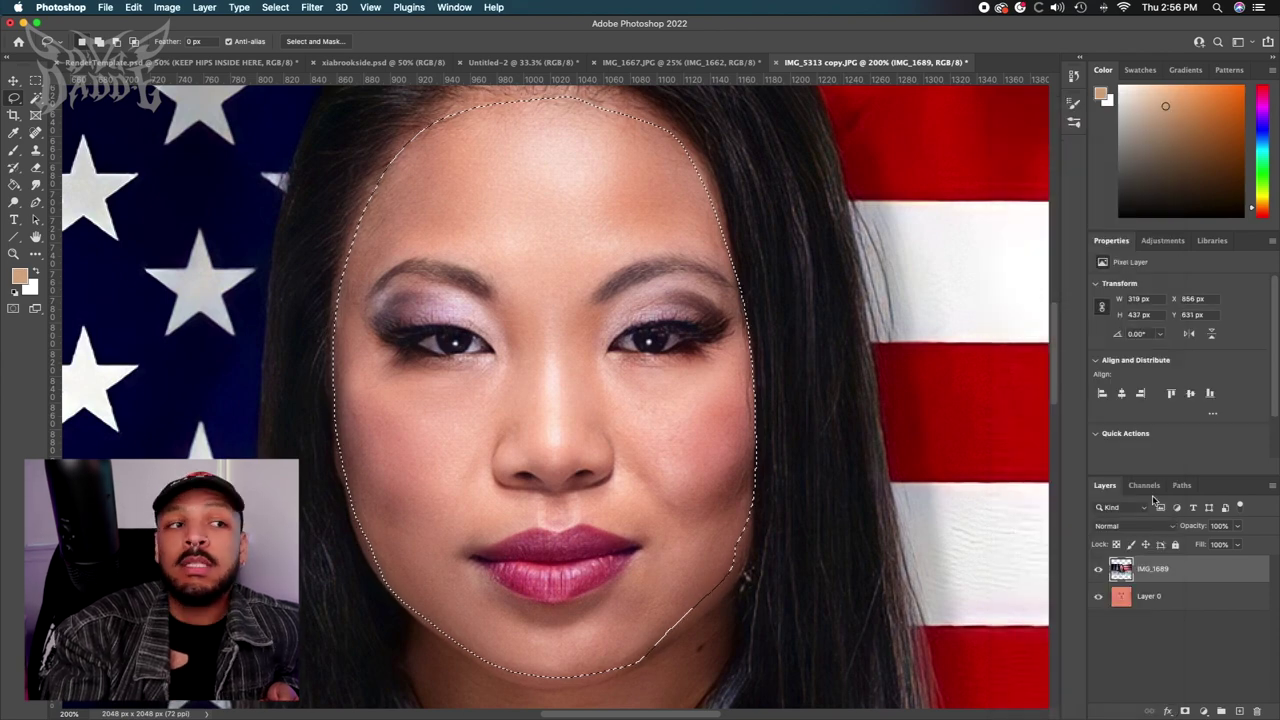
pyautogui.rightClick(1176, 572)
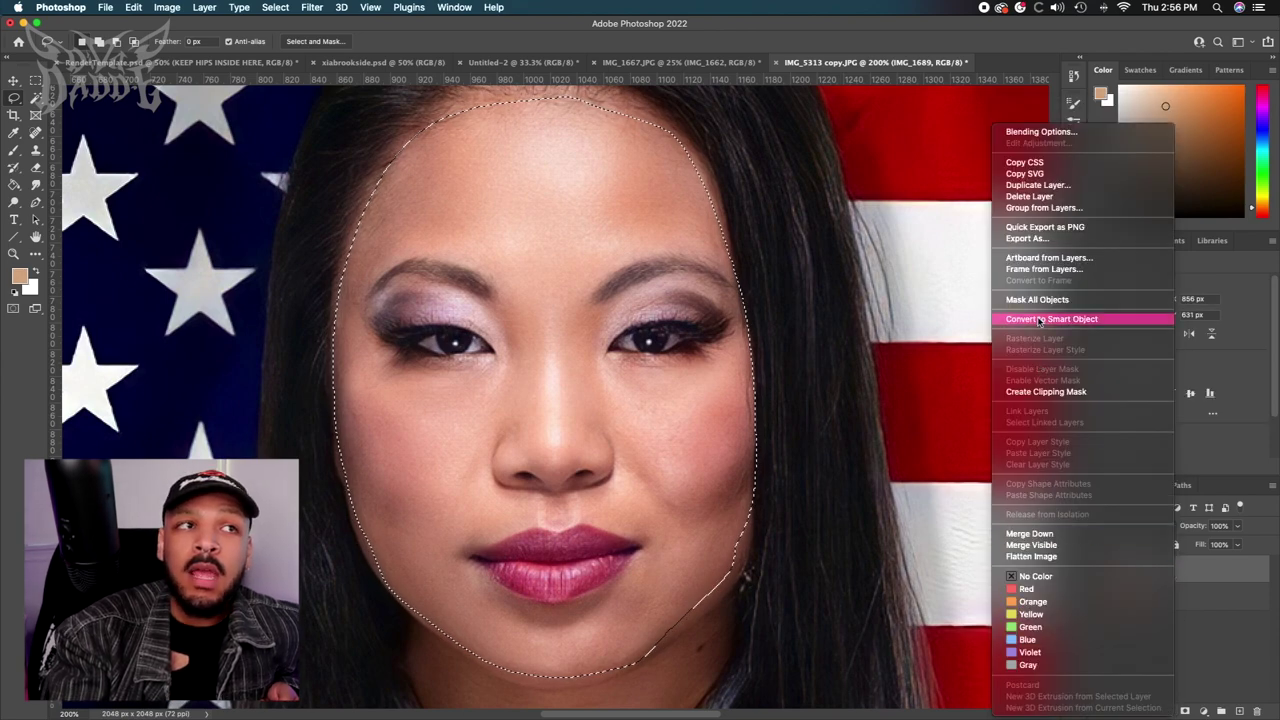
pyautogui.click(732, 382)
pyautogui.rightClick(592, 362)
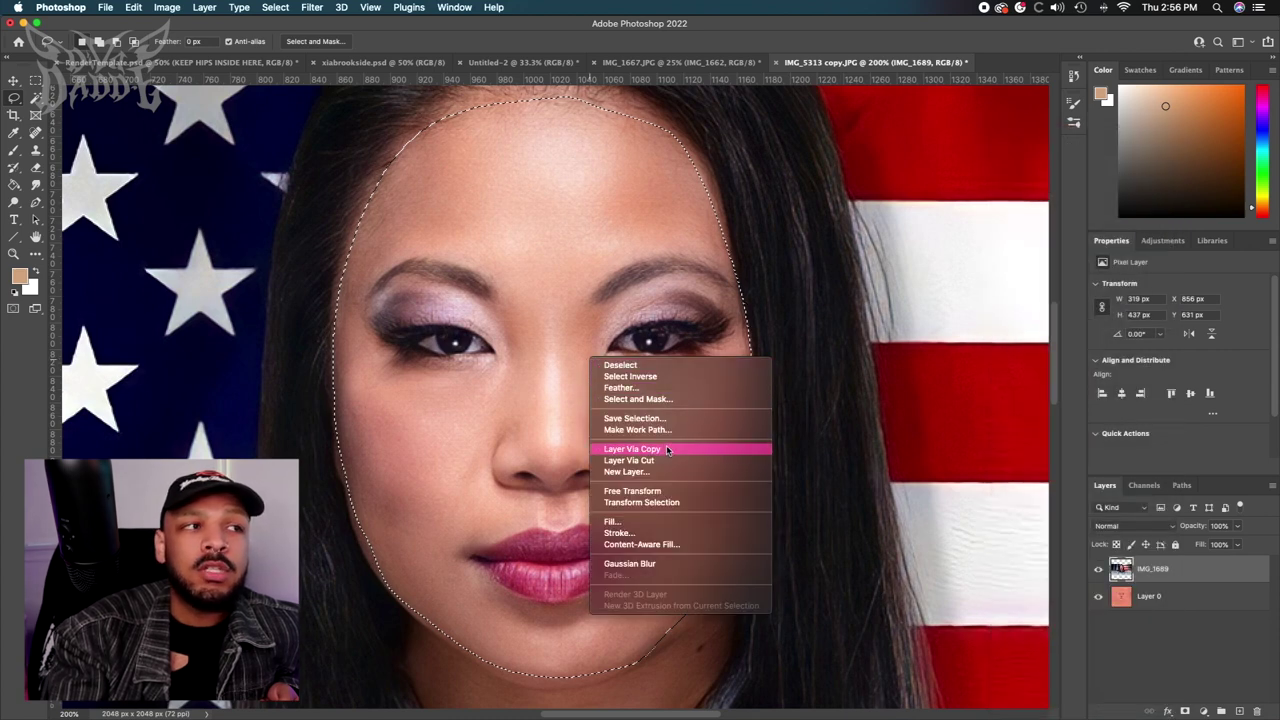
pyautogui.click(478, 297)
pyautogui.rightClick(598, 413)
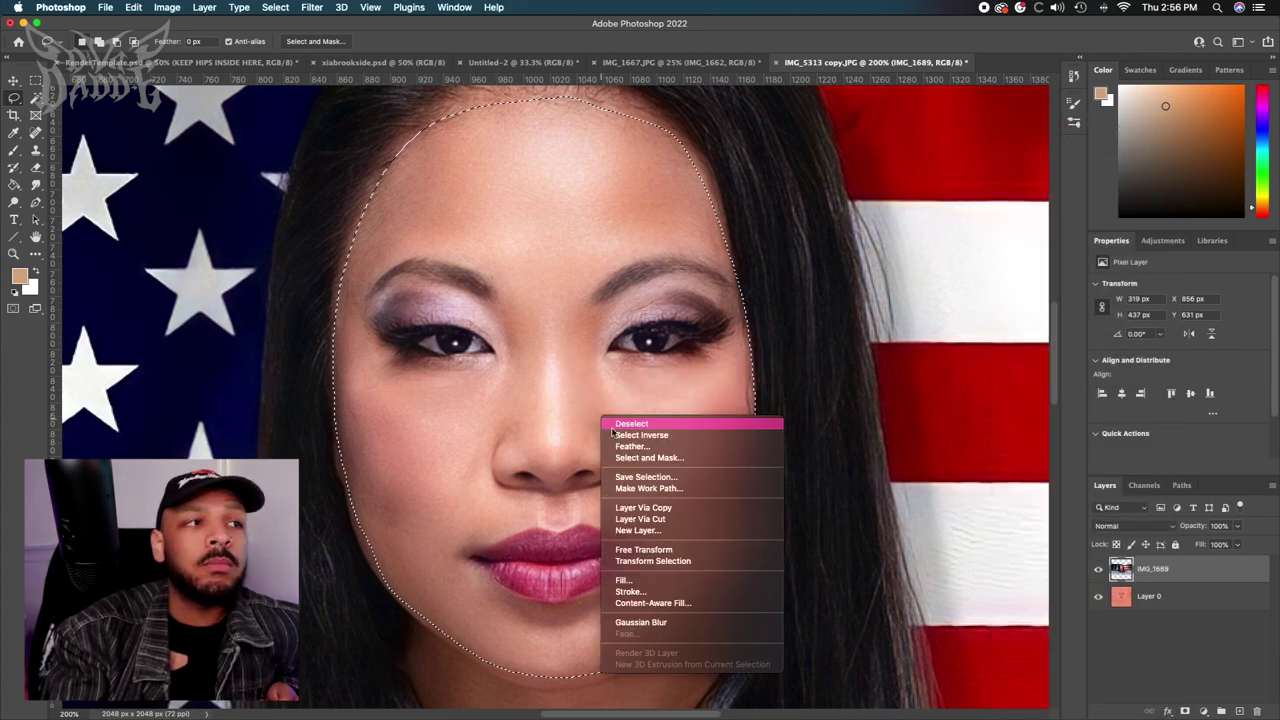
pyautogui.click(668, 510)
# Hide the original IMG_1689 layer and zoom out to see the whole texture.
pyautogui.click(1100, 600)
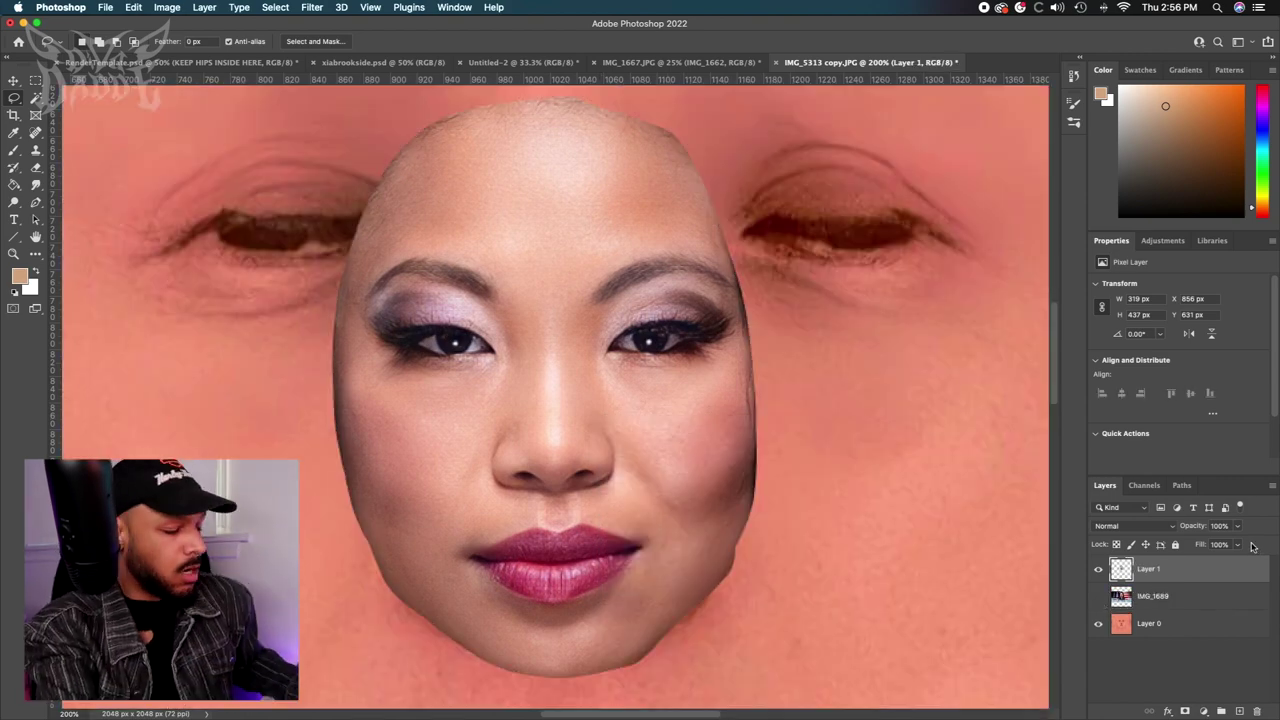
pyautogui.press('super+minus')
pyautogui.press('super+minus')
pyautogui.press('super+minus')
pyautogui.press('super+t')
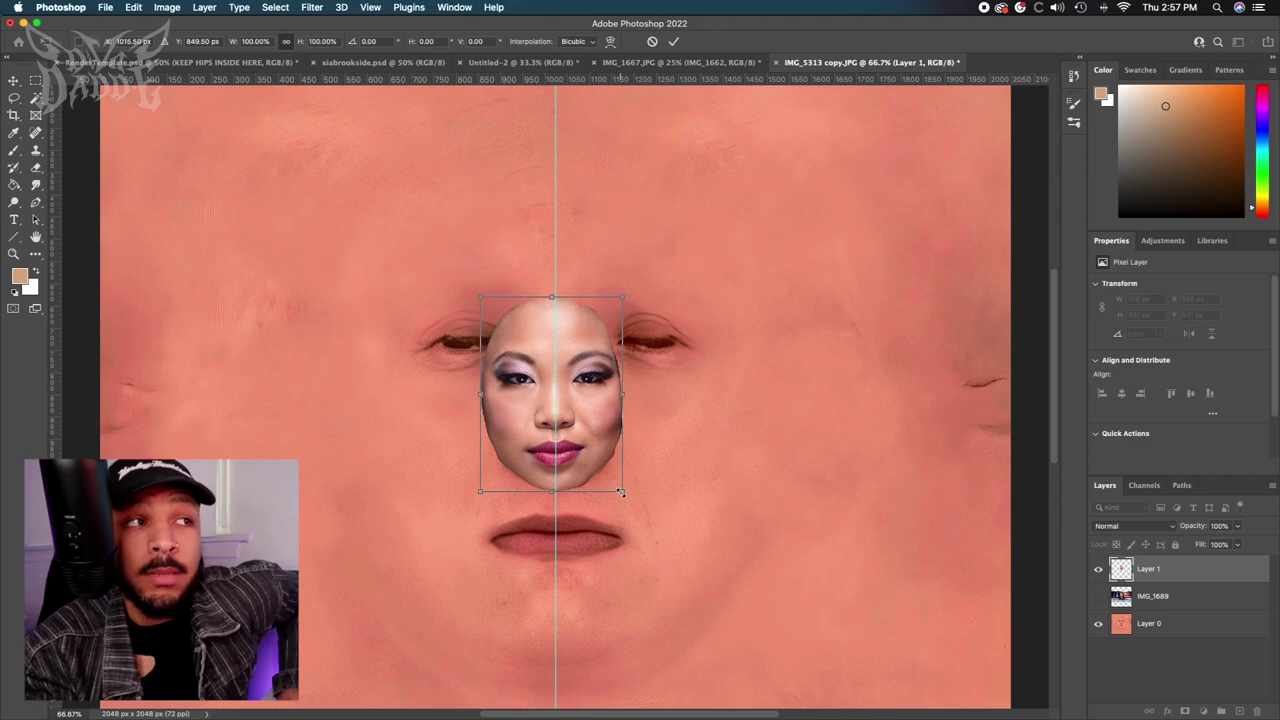
# Scale the face on Layer 1 to match the texture's features, restoring 100% opacity afterwards.
pyautogui.moveTo(623, 494); pyautogui.dragTo(743, 592)
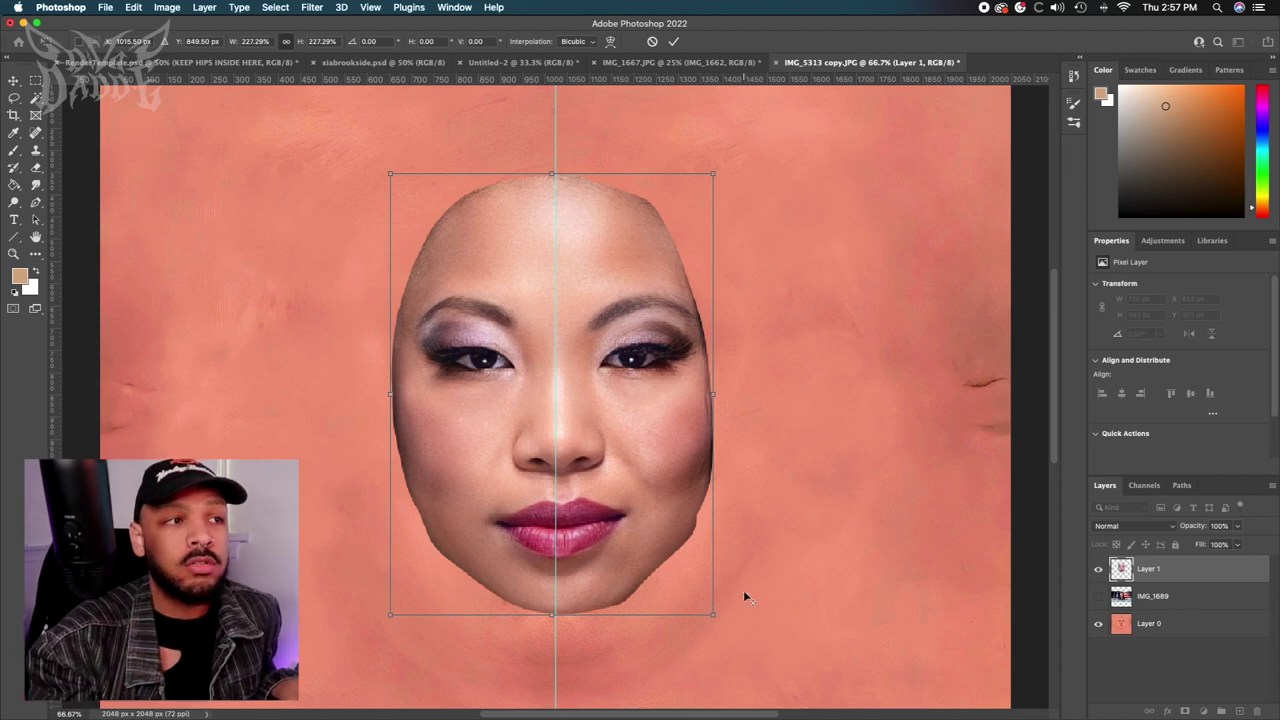
pyautogui.click(1237, 527)
pyautogui.moveTo(1212, 545); pyautogui.dragTo(1206, 545)
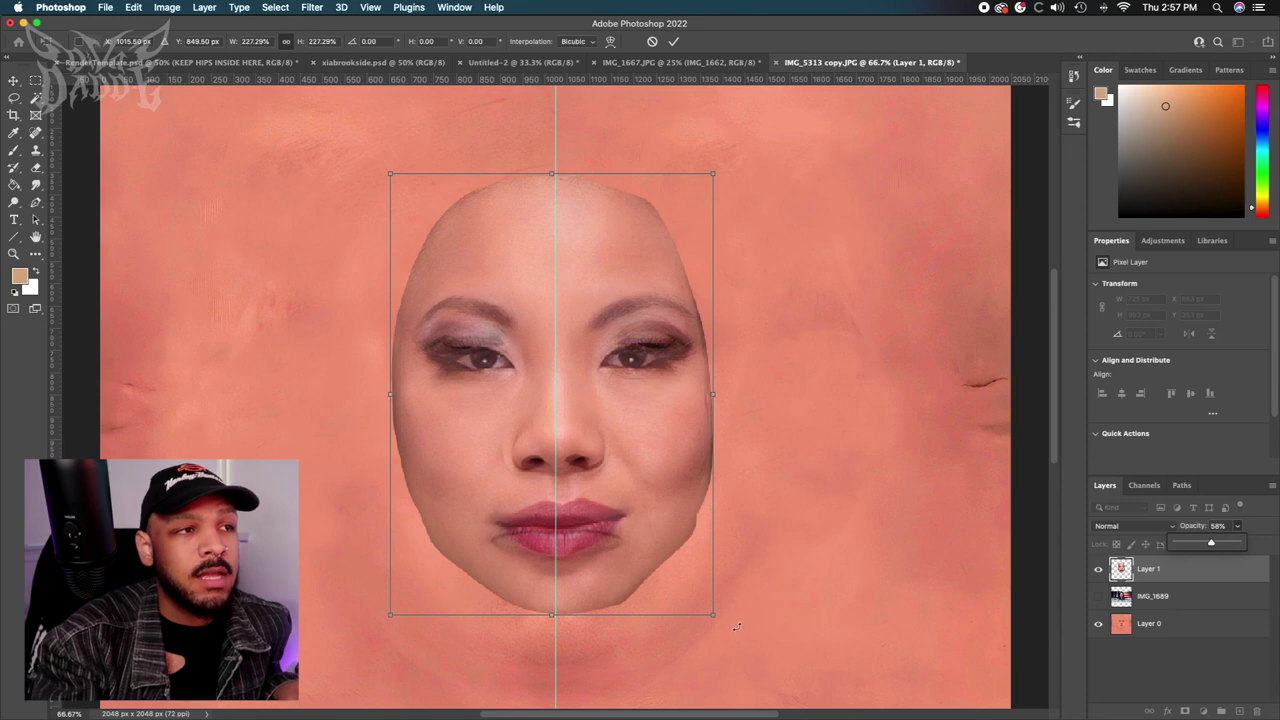
pyautogui.moveTo(714, 617); pyautogui.dragTo(732, 621)
pyautogui.press('Return')
pyautogui.click(1237, 527)
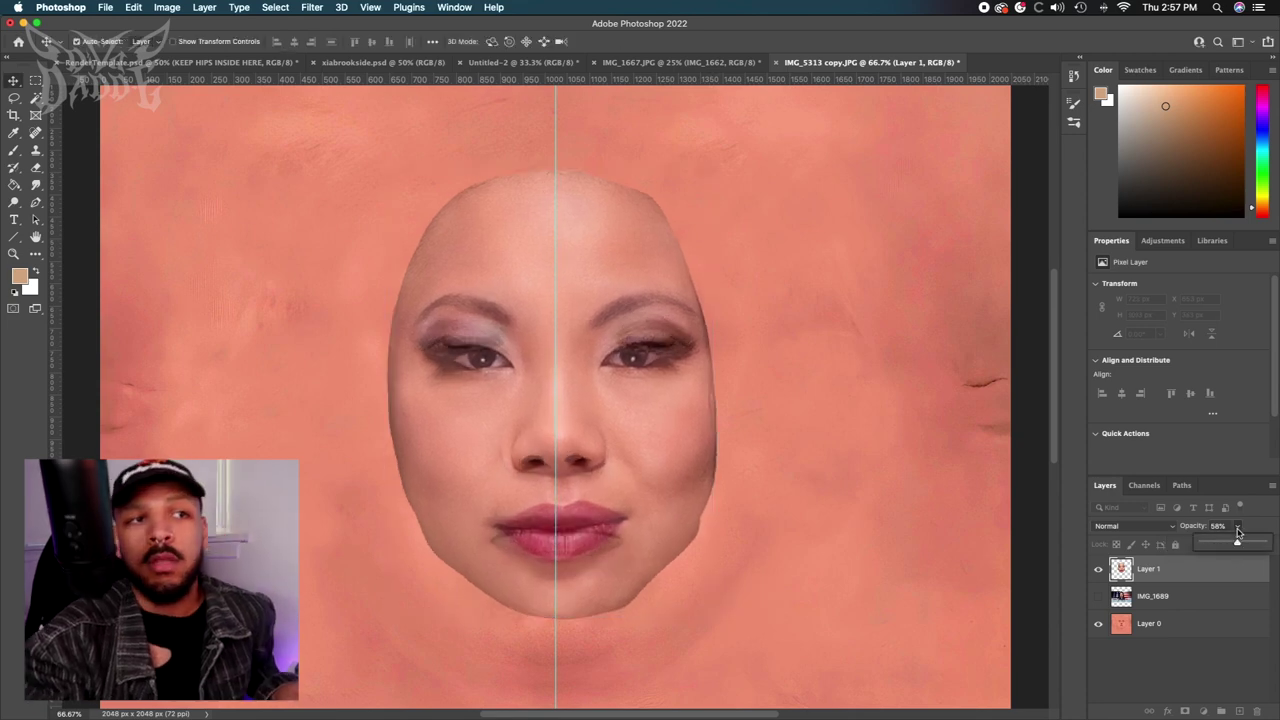
pyautogui.moveTo(1238, 545); pyautogui.dragTo(1277, 532)
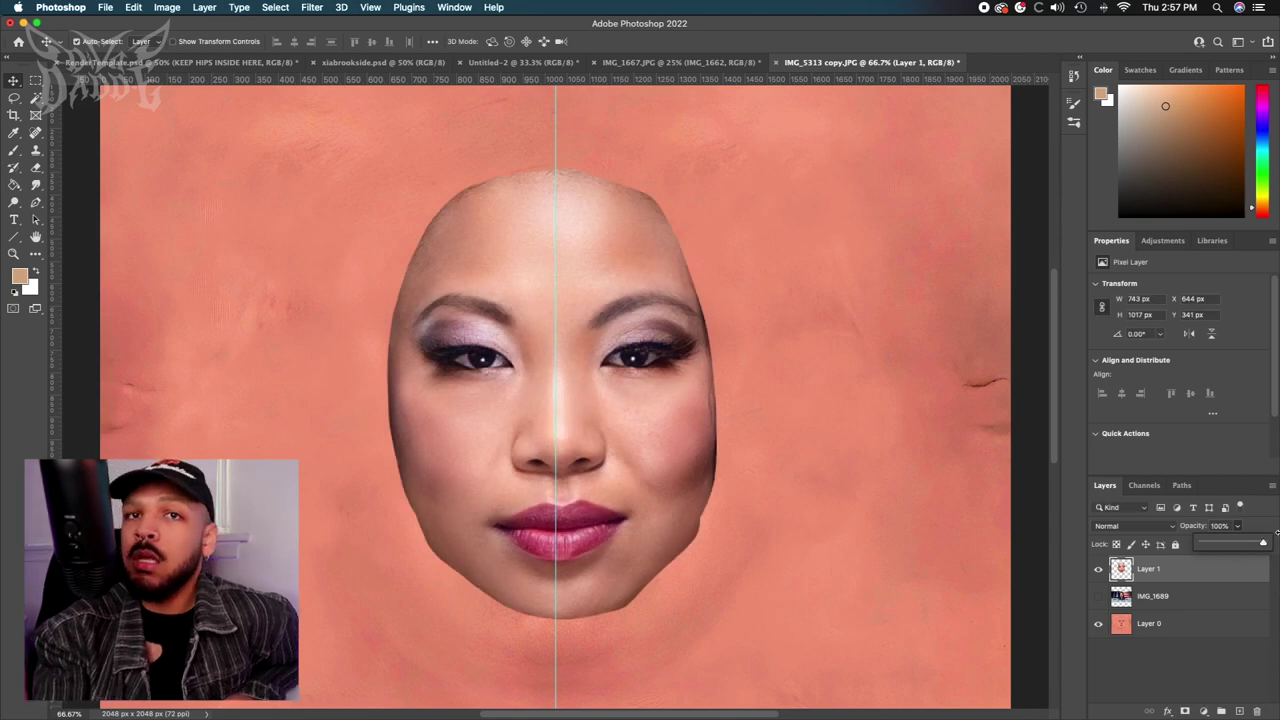
# Add a Hue/Saturation adjustment layer above Layer 0.
pyautogui.click(1180, 623)
pyautogui.click(1203, 711)
pyautogui.click(1216, 565)
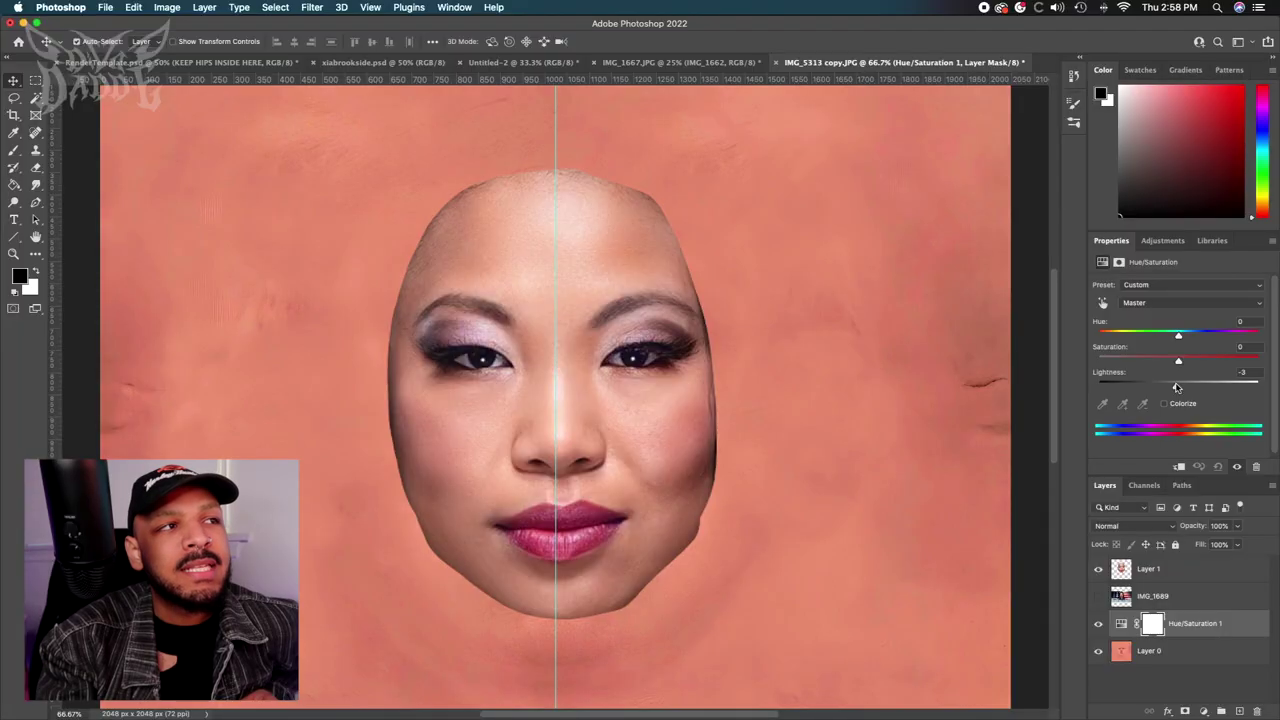
# Set the texture's Hue/Saturation 1 to Lightness -10 and Saturation -11.
pyautogui.moveTo(1175, 387); pyautogui.dragTo(1169, 360)
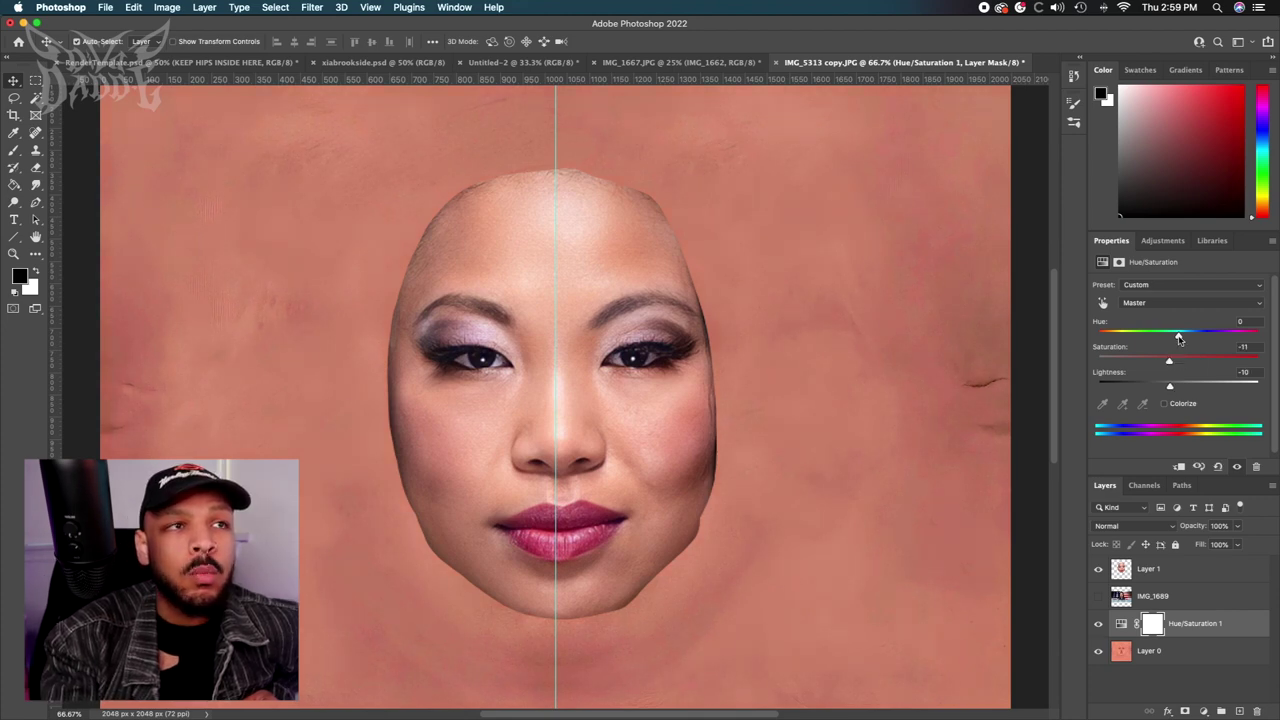
pyautogui.moveTo(1180, 338); pyautogui.dragTo(1181, 338)
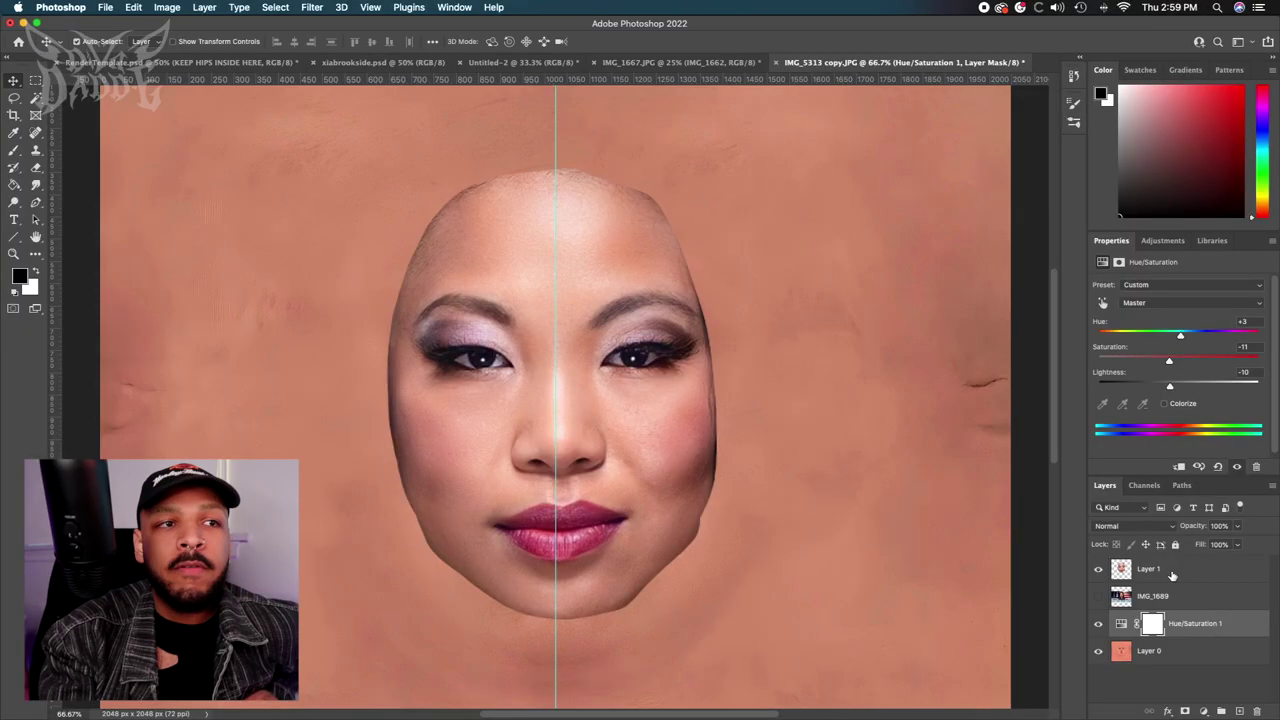
# Add Hue/Saturation 2 clipped to Layer 1 at Hue +1, Saturation +2, Lightness -5.
pyautogui.click(1172, 575)
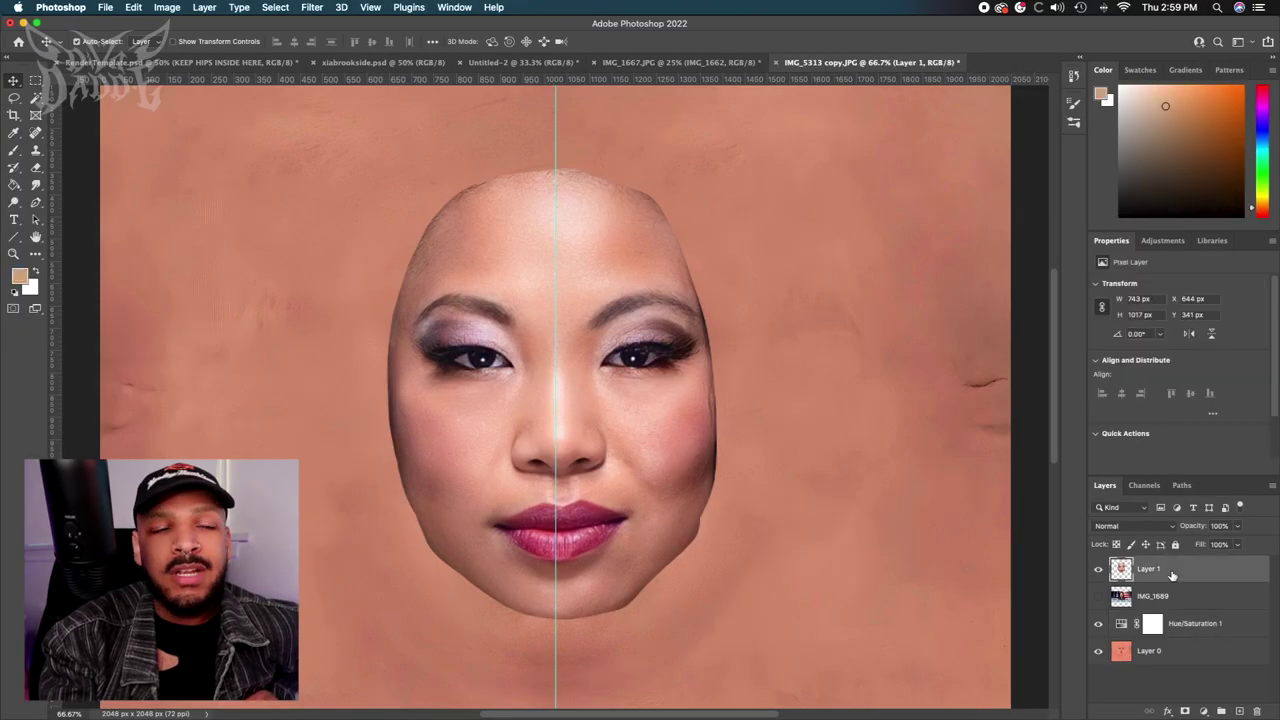
pyautogui.click(1204, 710)
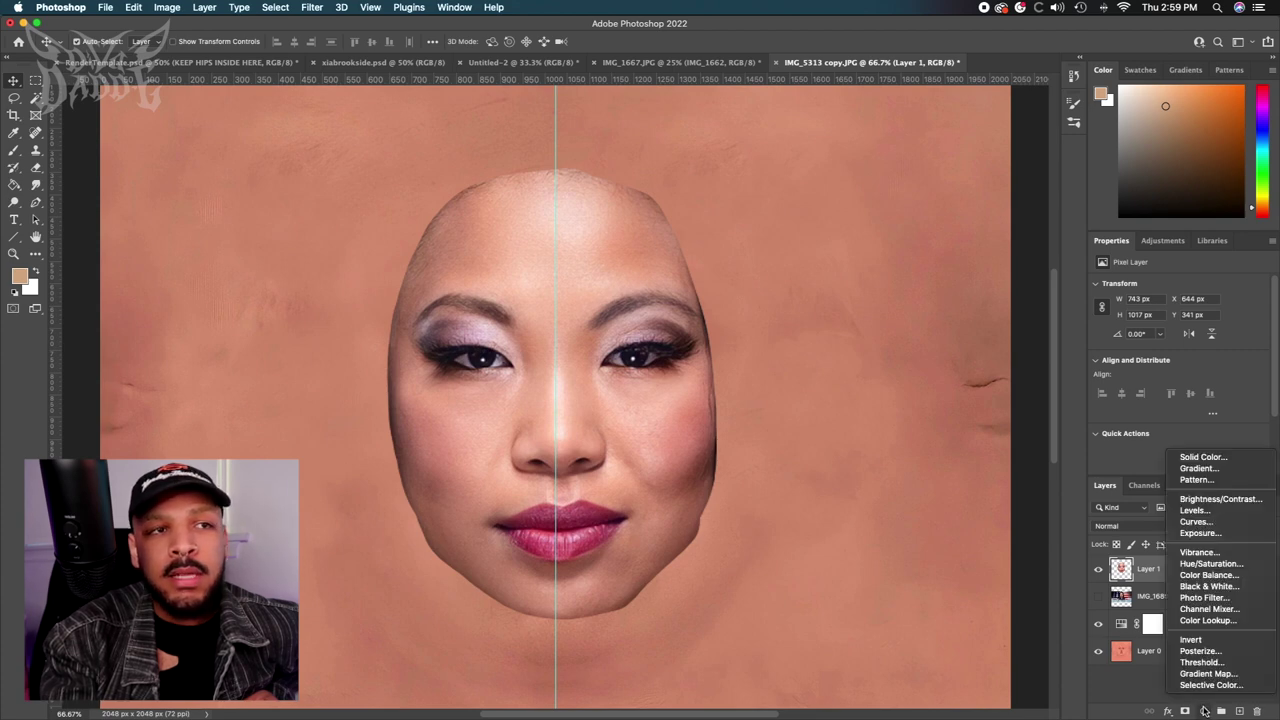
pyautogui.click(1237, 565)
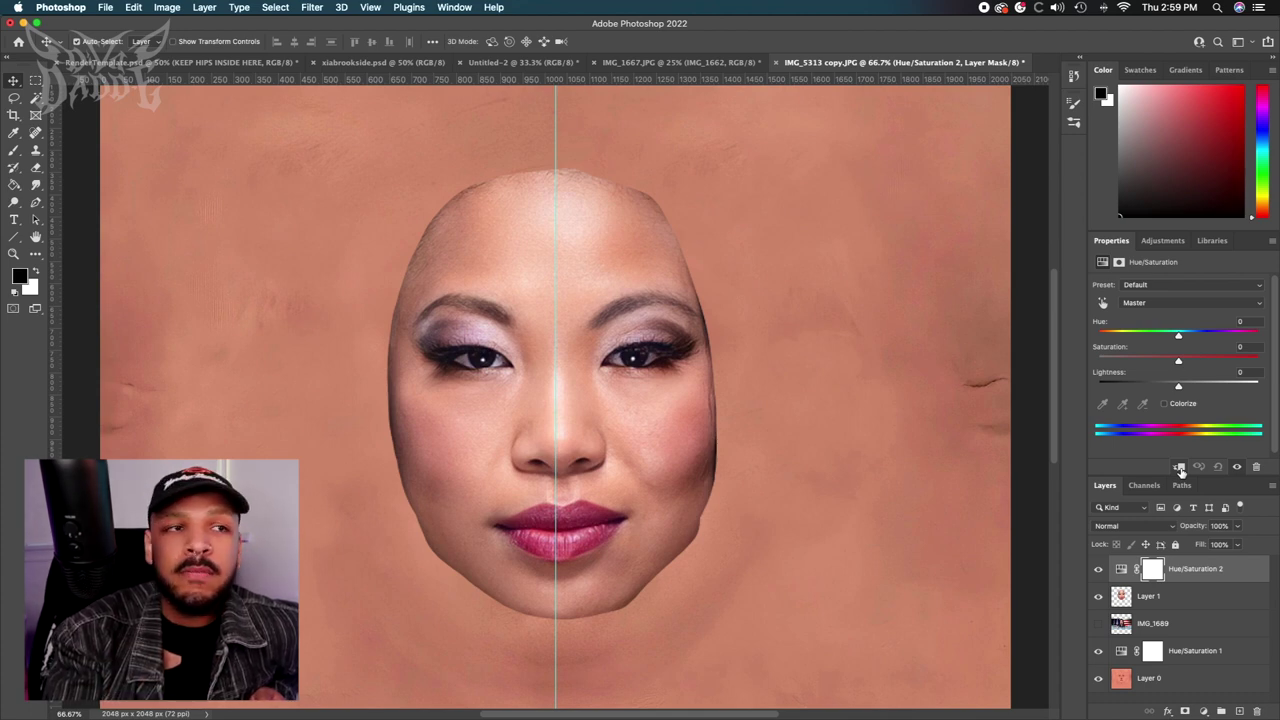
pyautogui.click(1188, 600)
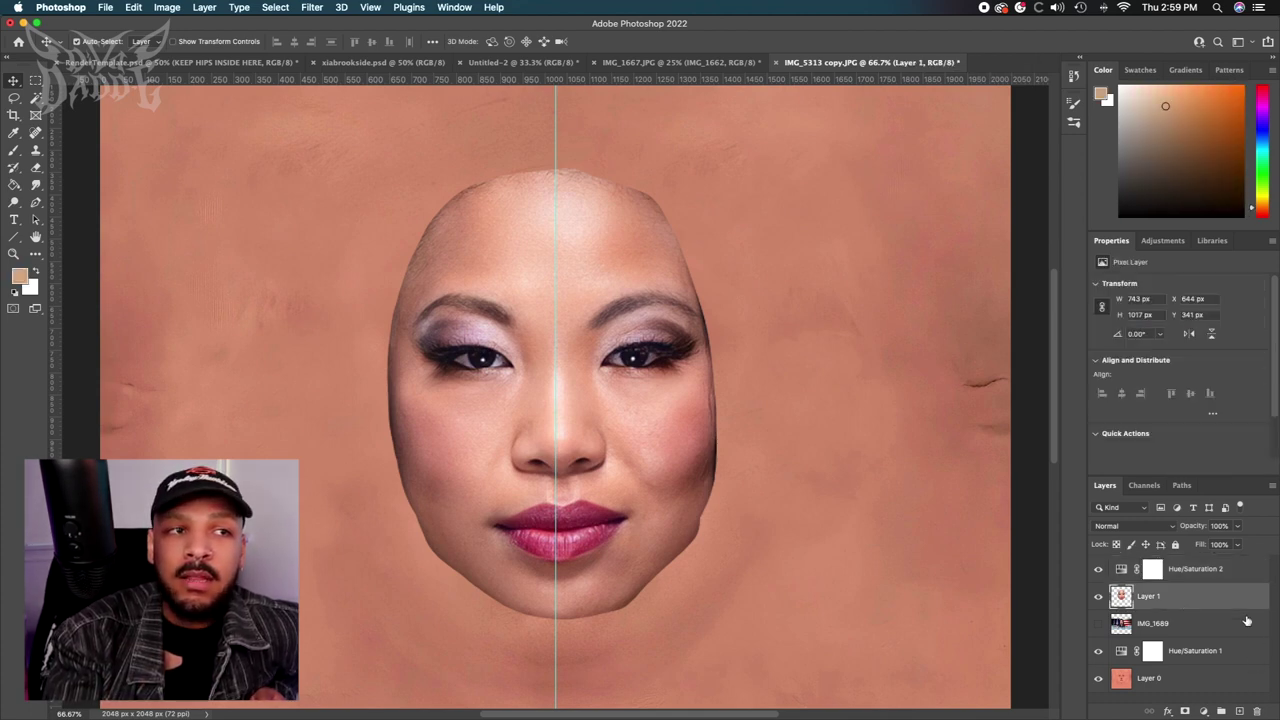
pyautogui.click(1200, 570)
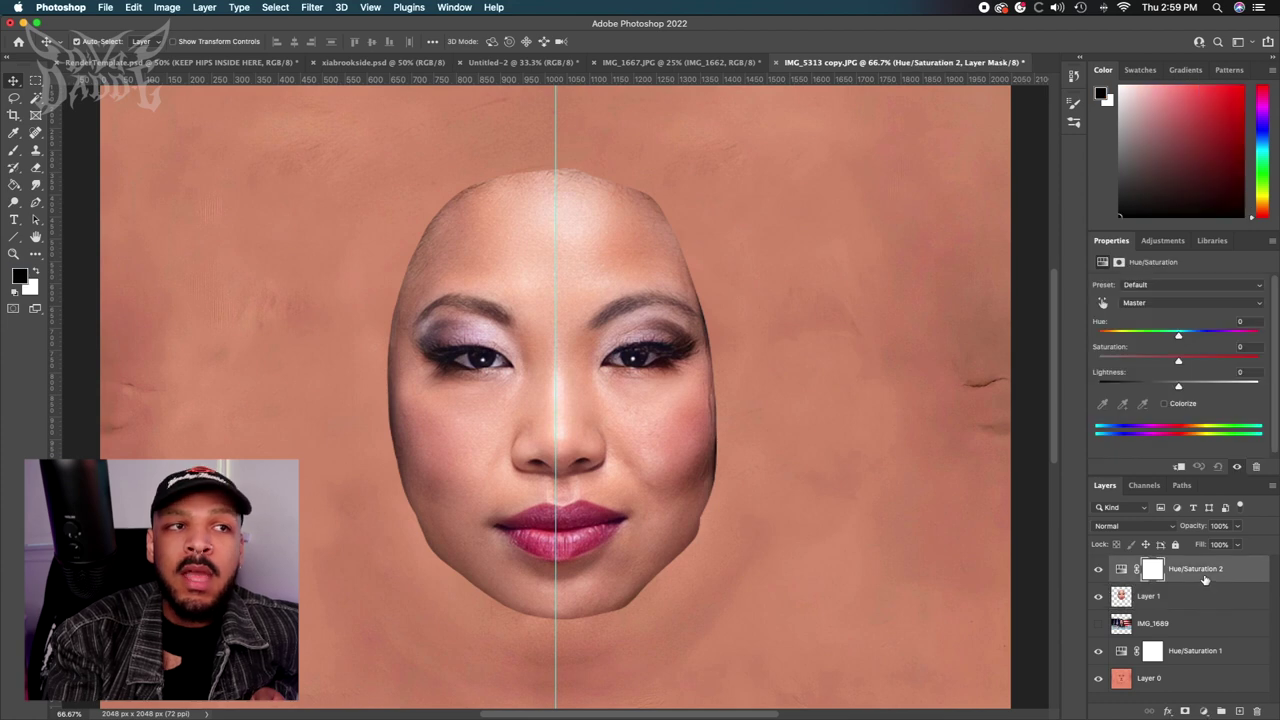
pyautogui.click(1180, 468)
pyautogui.moveTo(1178, 386); pyautogui.dragTo(1176, 386)
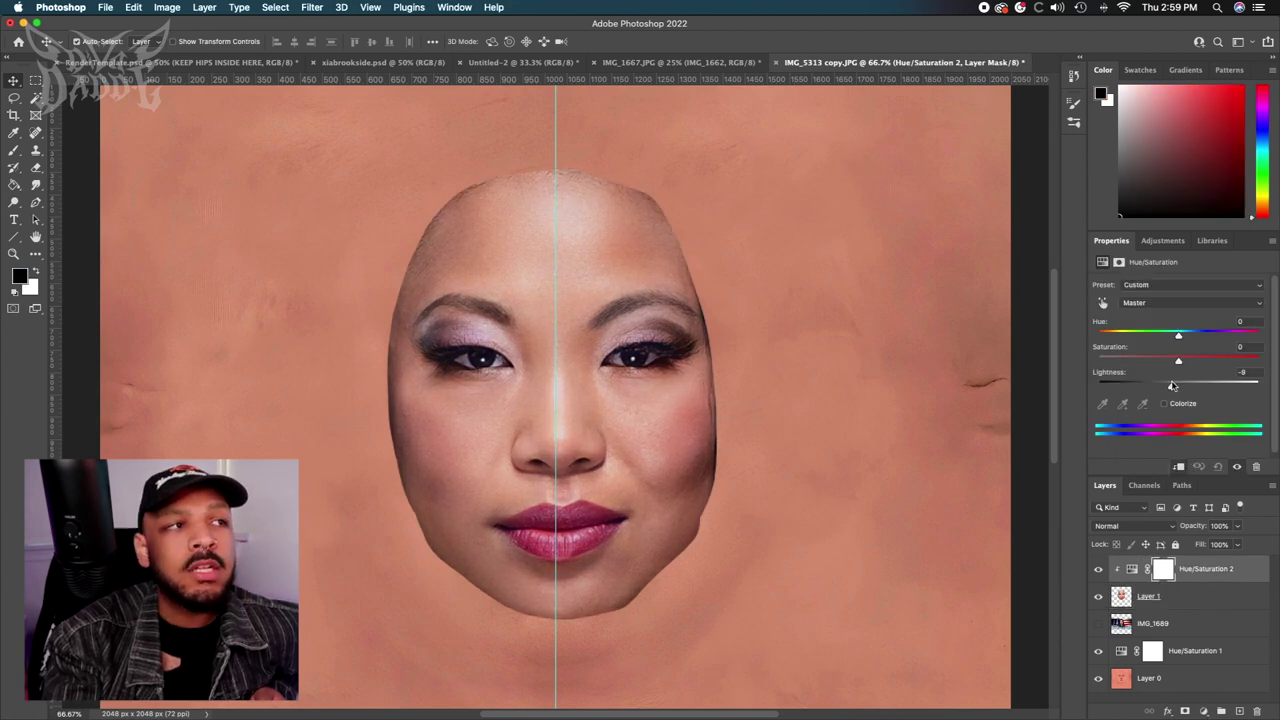
pyautogui.moveTo(1174, 386); pyautogui.dragTo(1176, 386)
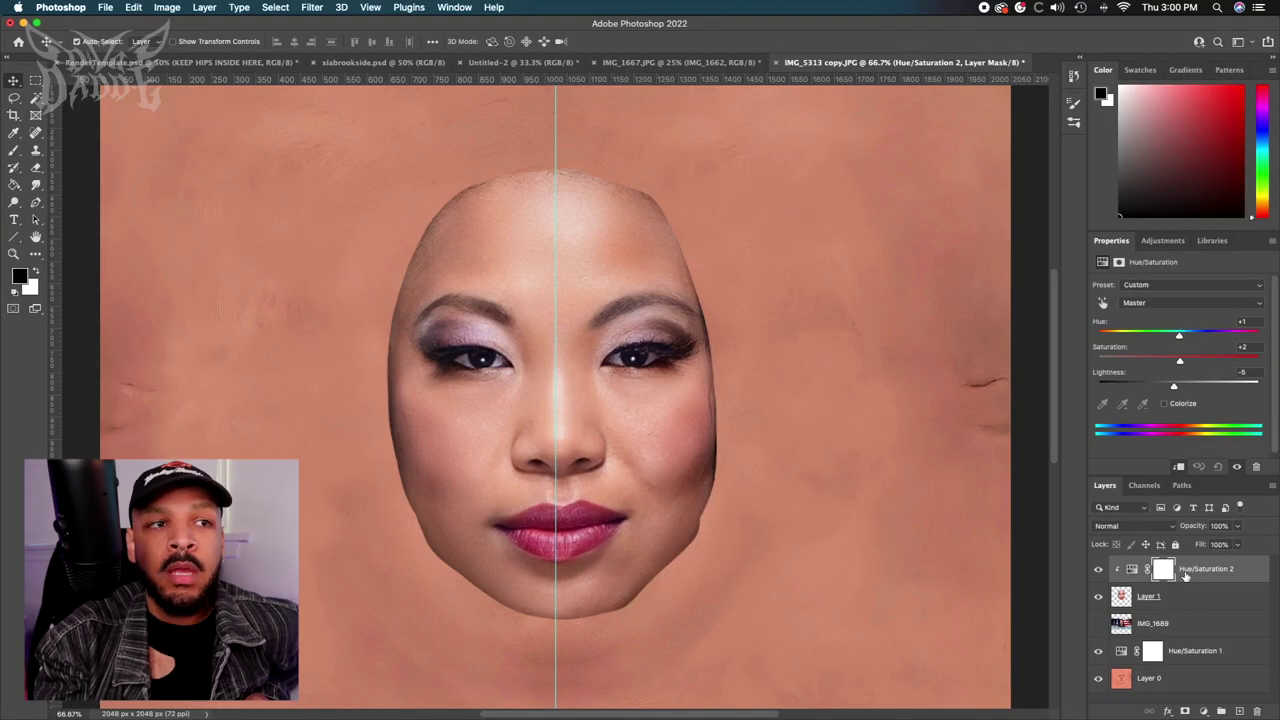
# Add a layer mask to Layer 1 and set a large soft brush to 48% opacity.
pyautogui.click(1184, 595)
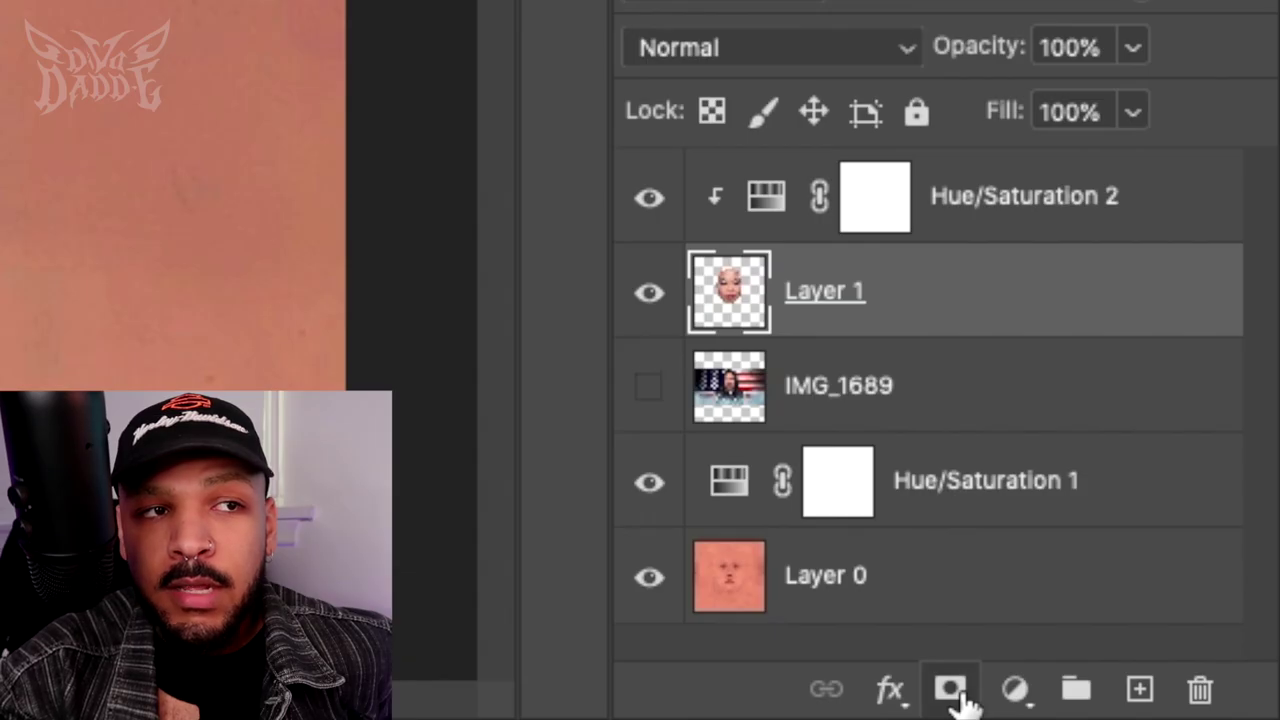
pyautogui.click(951, 689)
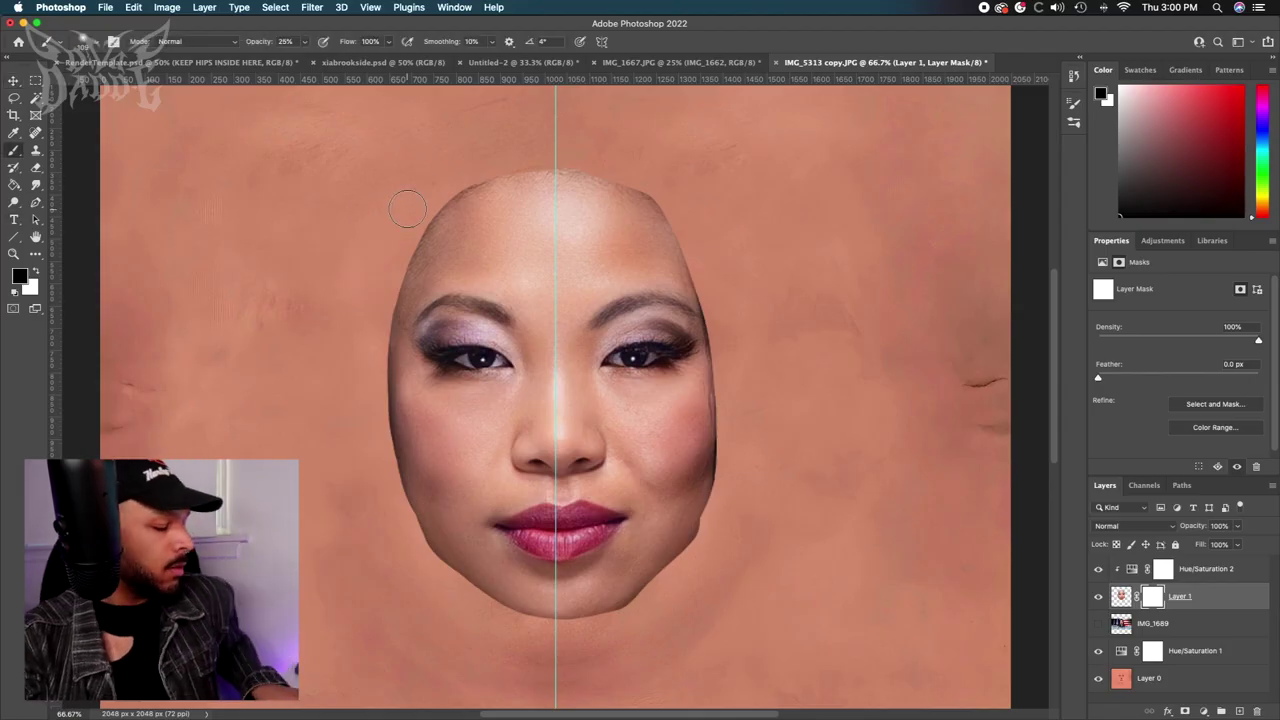
pyautogui.moveTo(406, 224); pyautogui.dragTo(430, 250)
pyautogui.click(305, 44)
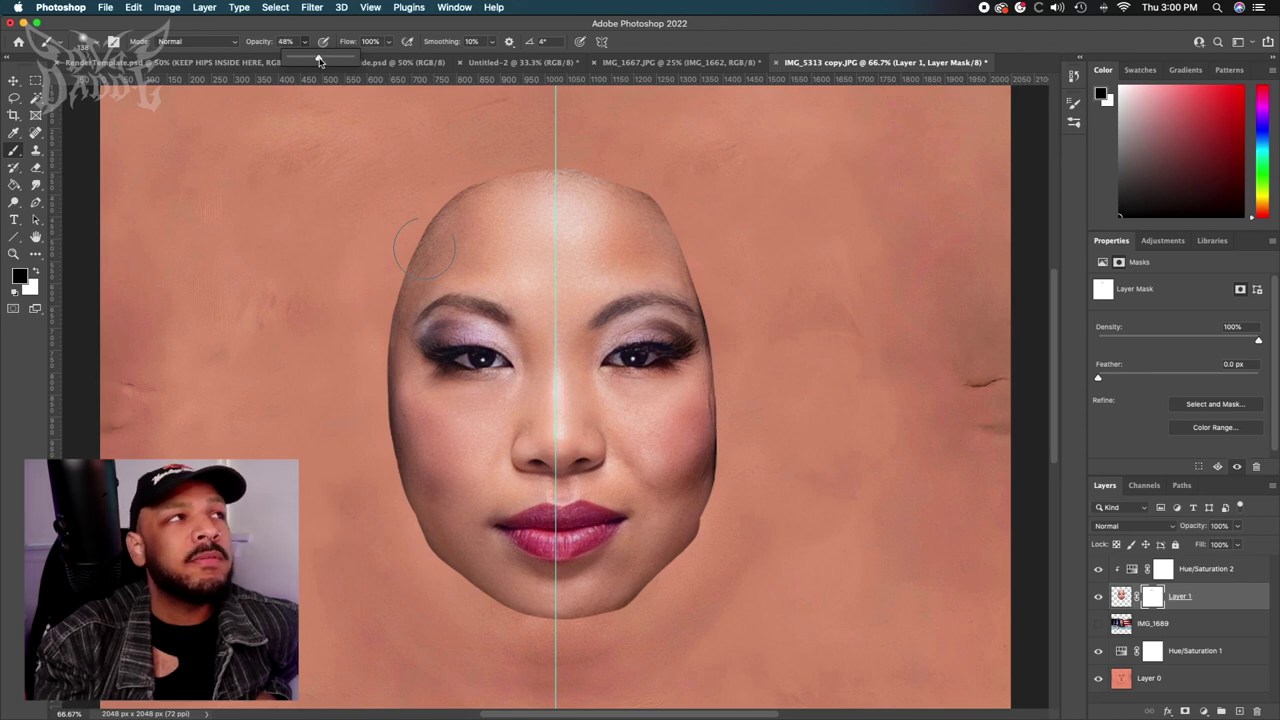
pyautogui.moveTo(320, 61); pyautogui.dragTo(320, 61)
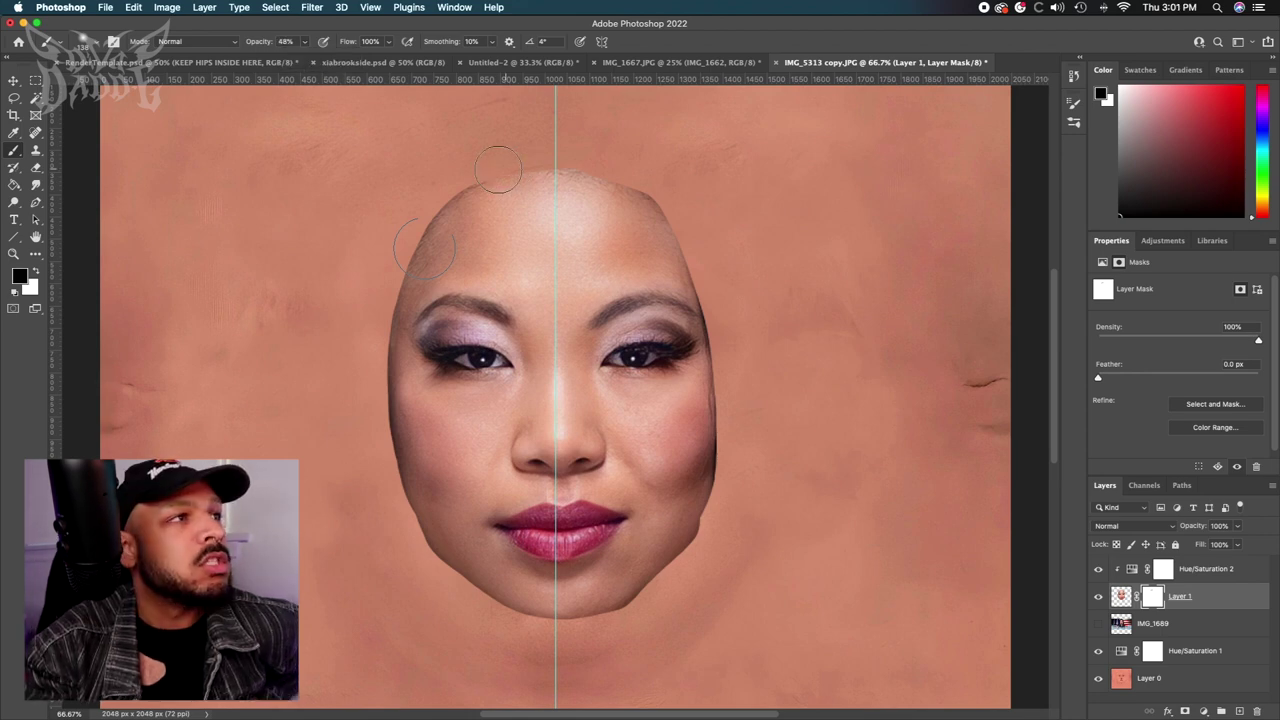
# Paint black on the mask along the face's left edge, jaw and forehead.
pyautogui.moveTo(404, 252)
pyautogui.mouseDown()
pyautogui.moveTo(372, 358)
pyautogui.moveTo(390, 496)
pyautogui.moveTo(428, 548)
pyautogui.mouseUp()
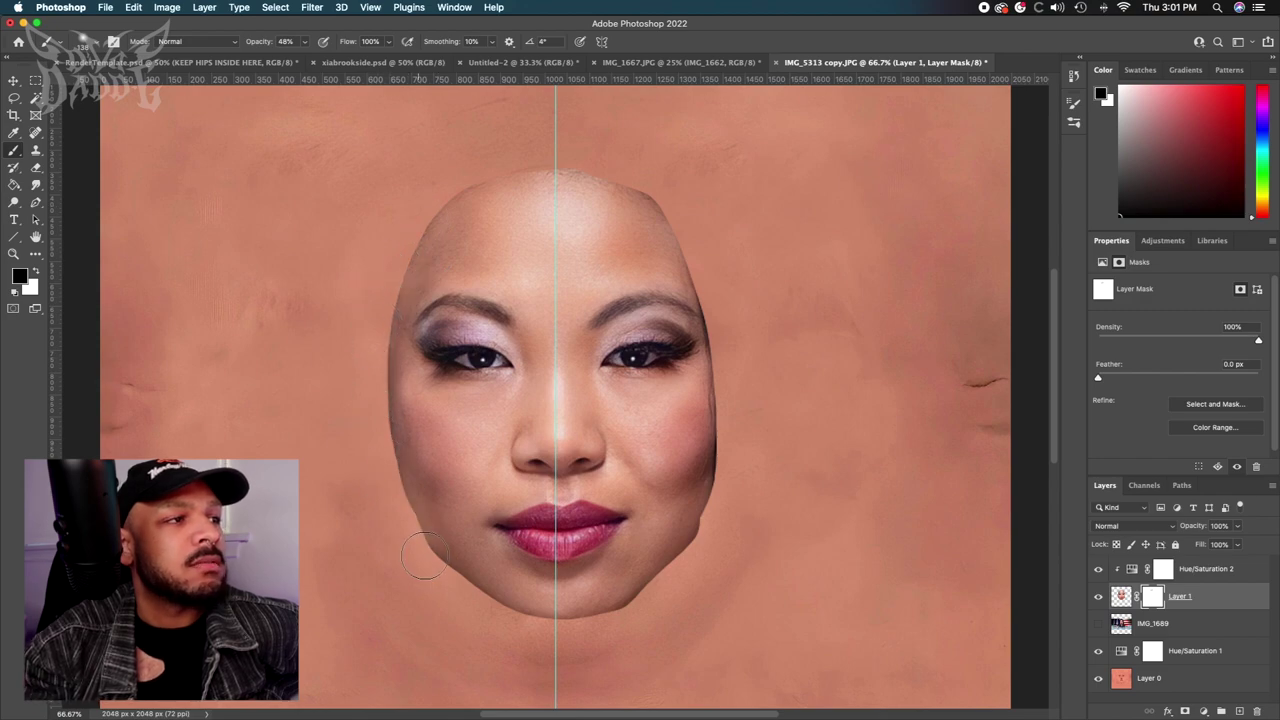
pyautogui.moveTo(428, 548); pyautogui.dragTo(446, 578)
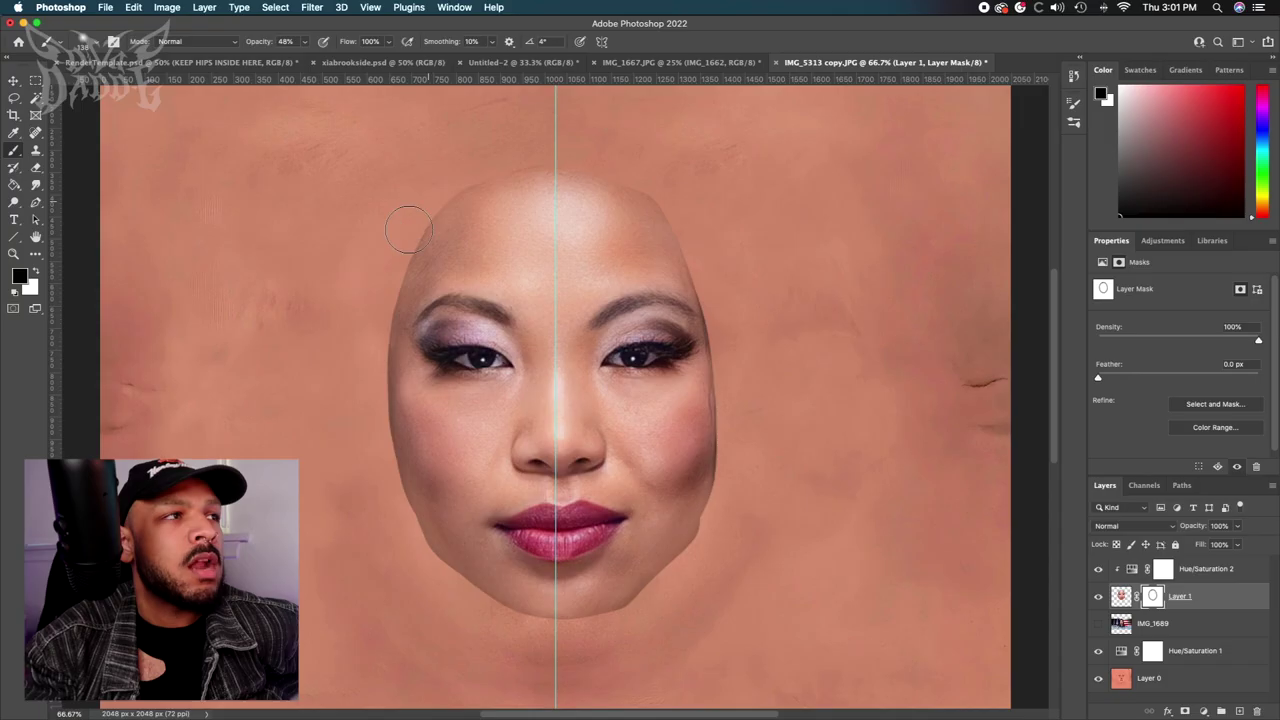
pyautogui.moveTo(395, 245)
pyautogui.mouseDown()
pyautogui.moveTo(370, 360)
pyautogui.moveTo(388, 478)
pyautogui.mouseUp()
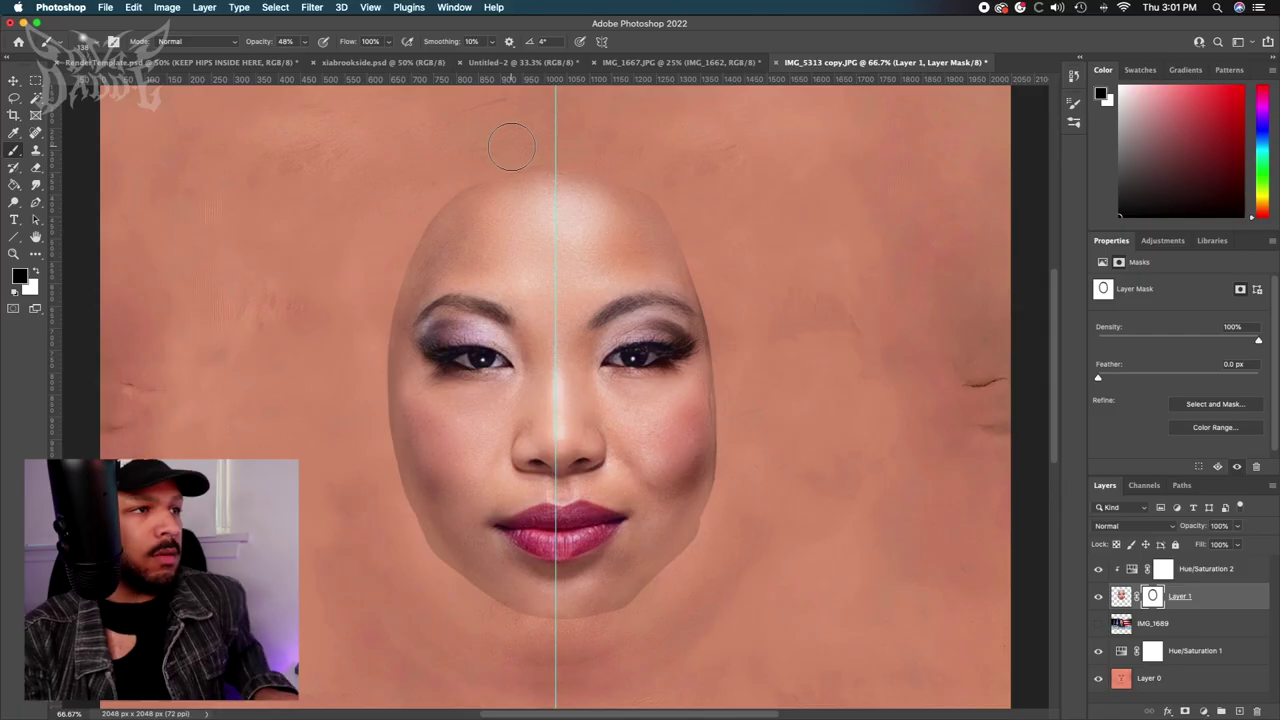
pyautogui.moveTo(591, 206)
pyautogui.mouseDown()
pyautogui.moveTo(580, 206)
pyautogui.moveTo(592, 206)
pyautogui.mouseUp()
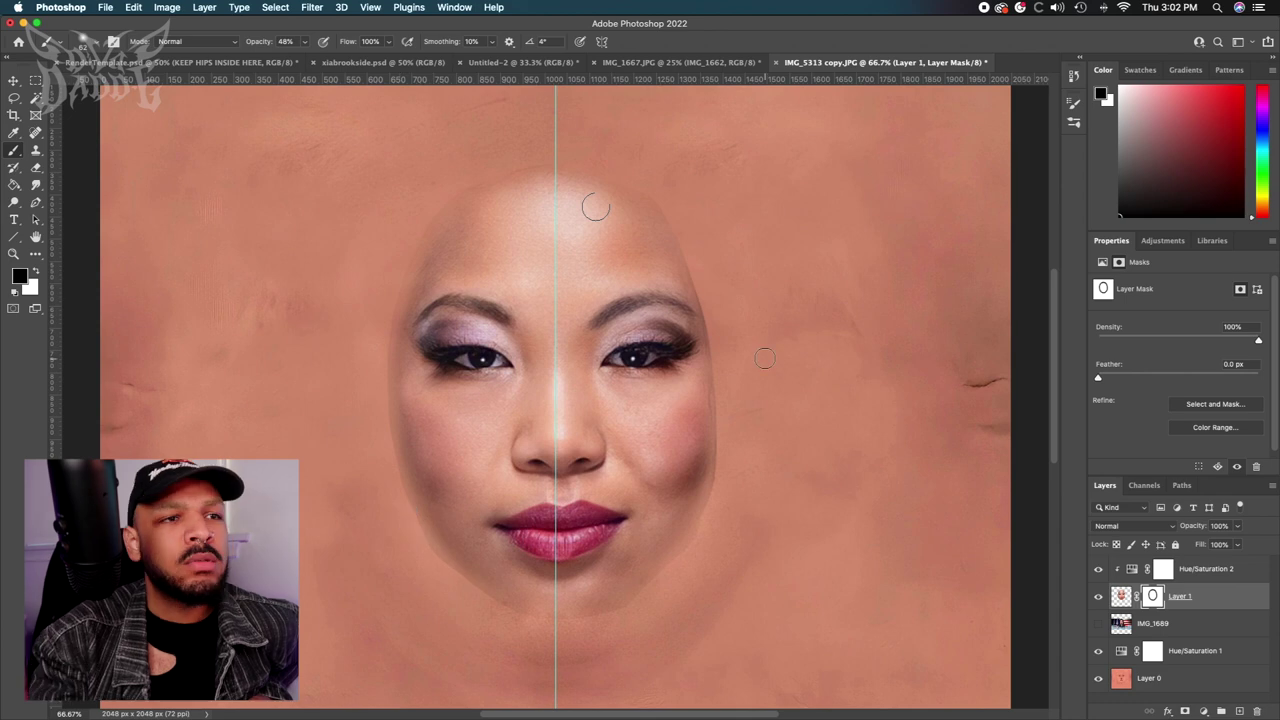
pyautogui.keyDown('super'); pyautogui.click(1121, 598); pyautogui.keyUp('super')
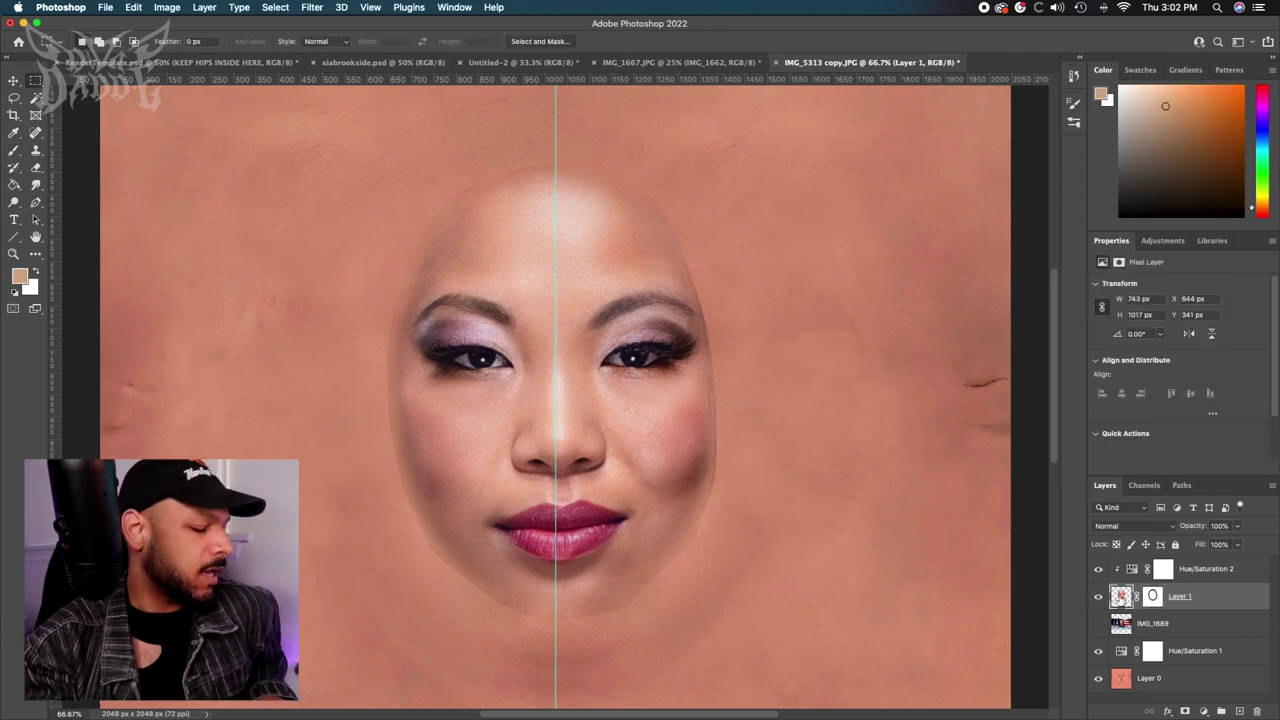
# Feather the face-outline selection on Layer 1's mask, then deselect.
pyautogui.press('m')
pyautogui.rightClick(644, 343)
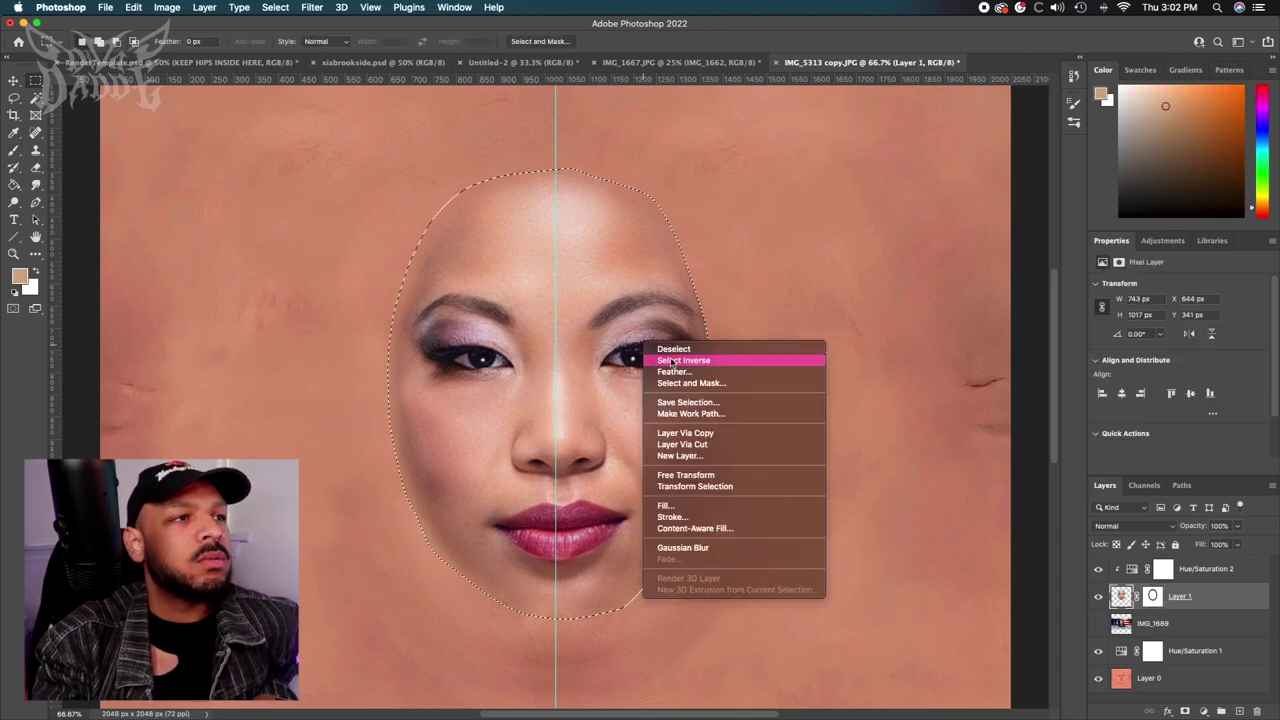
pyautogui.press('Escape')
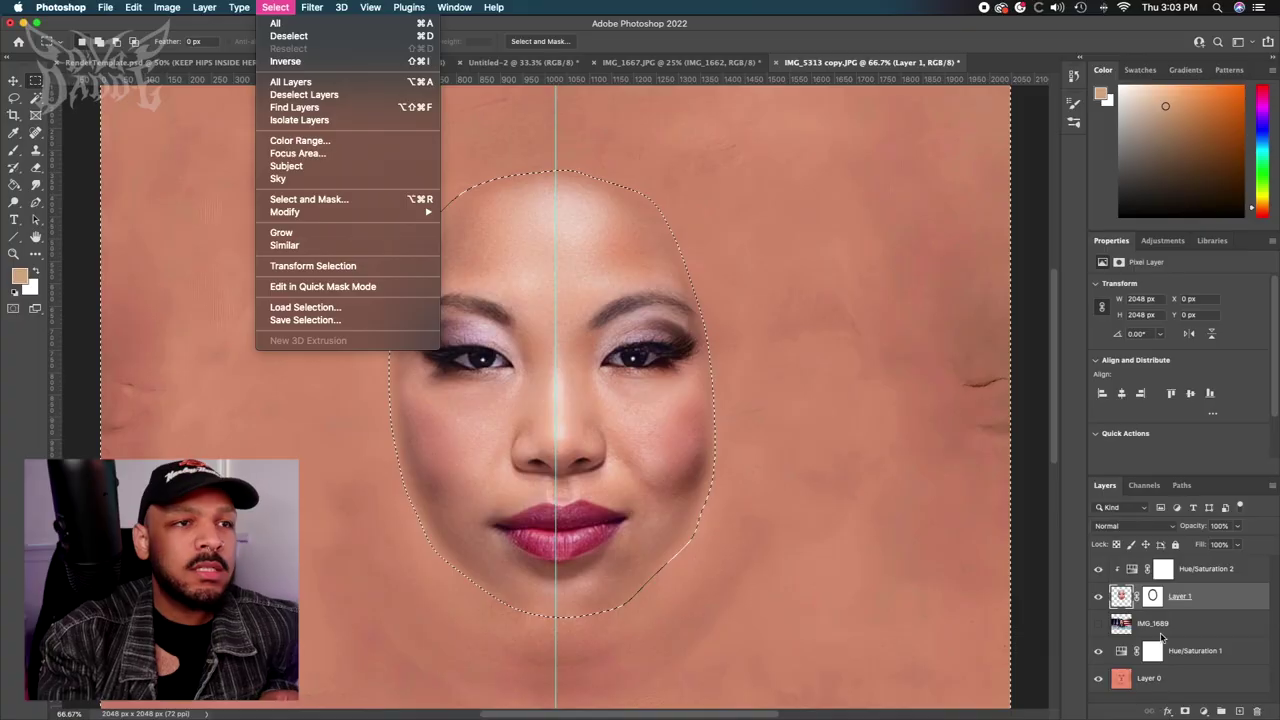
pyautogui.press('Escape')
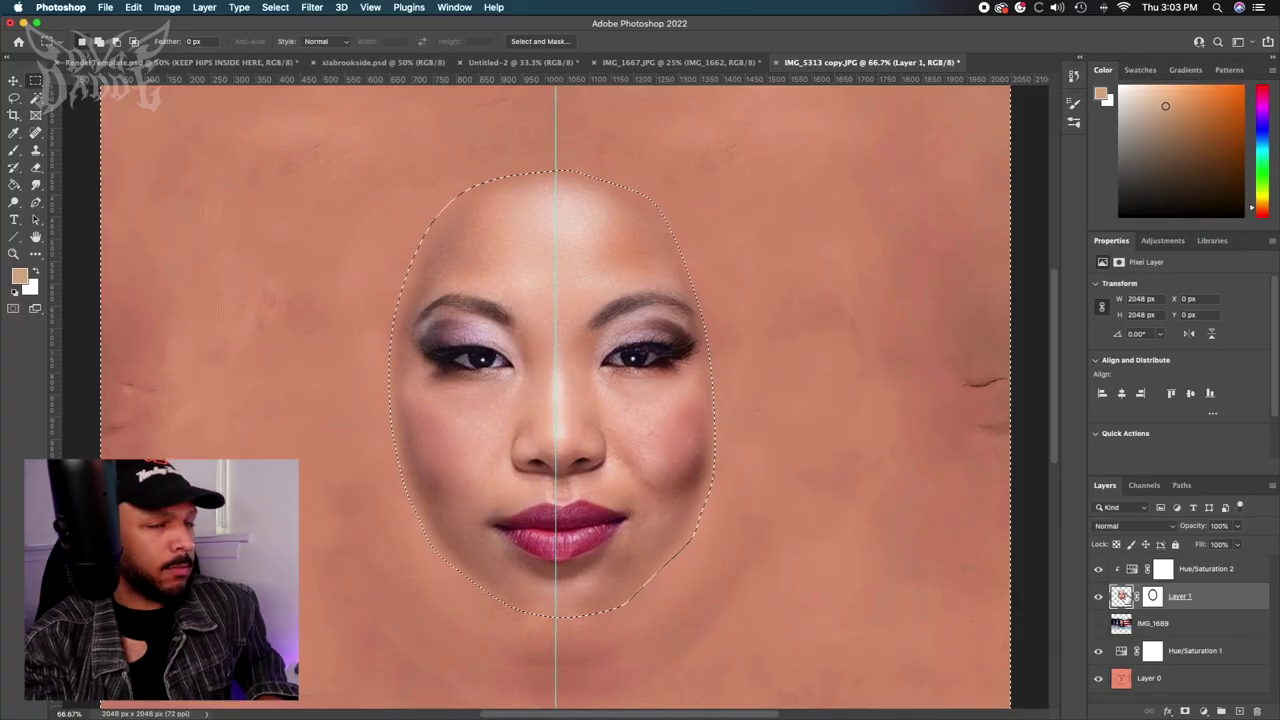
pyautogui.rightClick(576, 329)
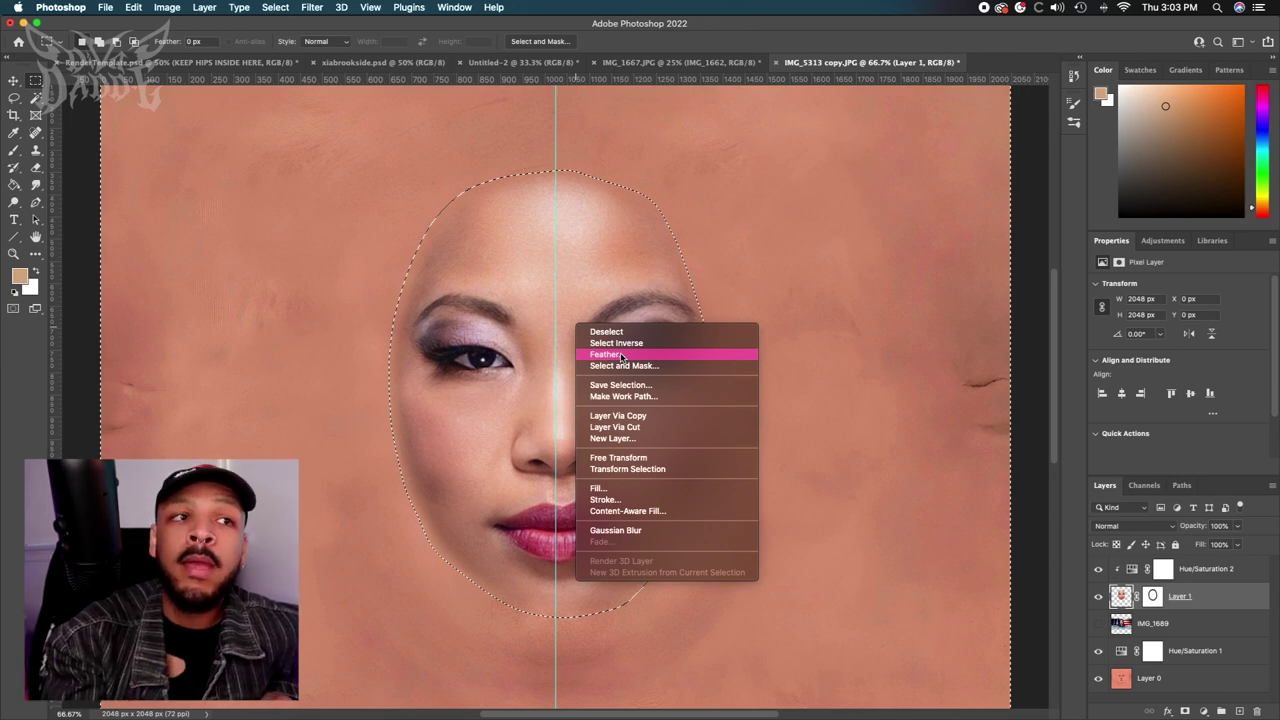
pyautogui.click(1154, 598)
pyautogui.click(1155, 598)
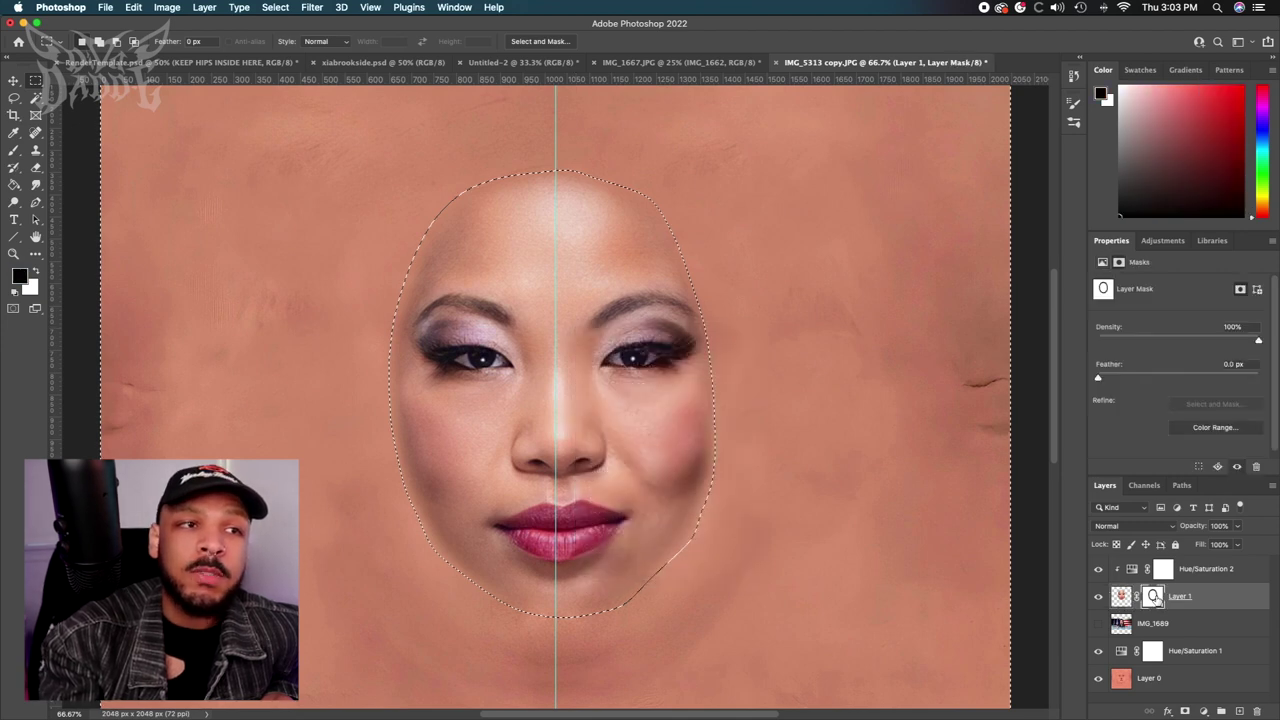
pyautogui.press('super+d')
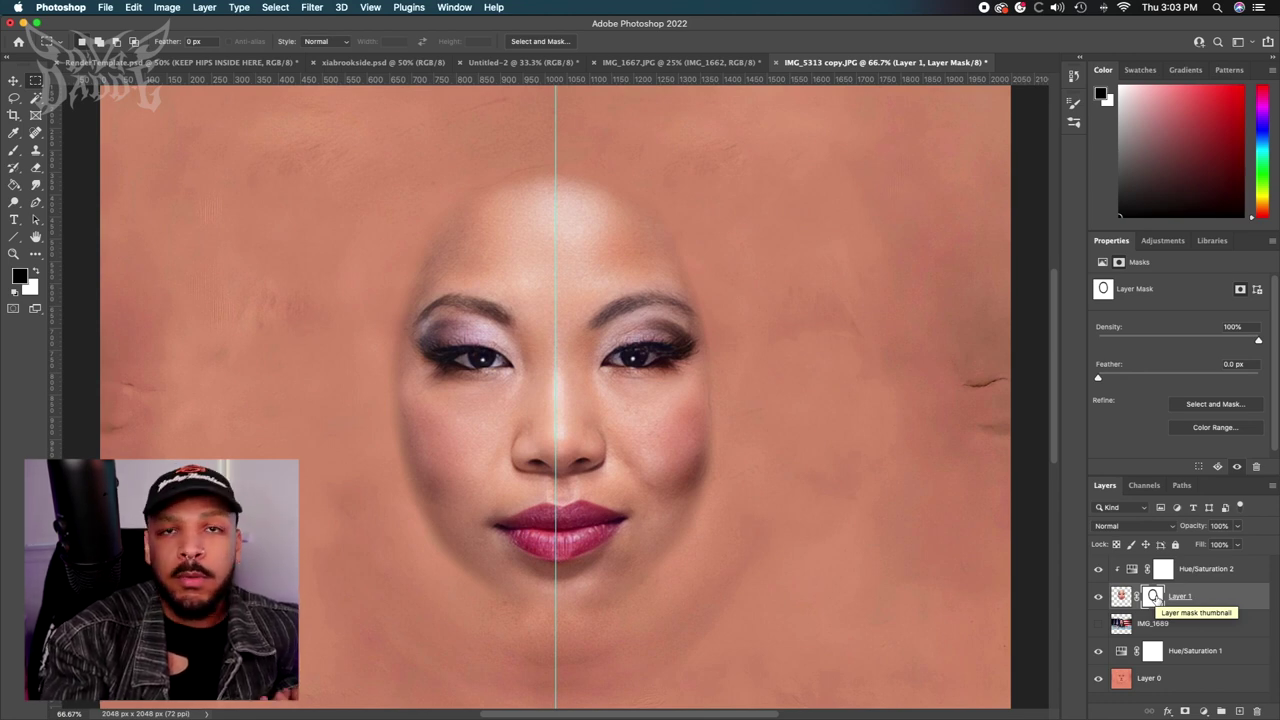
# Switch to the Brush, hide guides with Ctrl+;, check the full view, and select Hue/Saturation 2.
pyautogui.press('b')
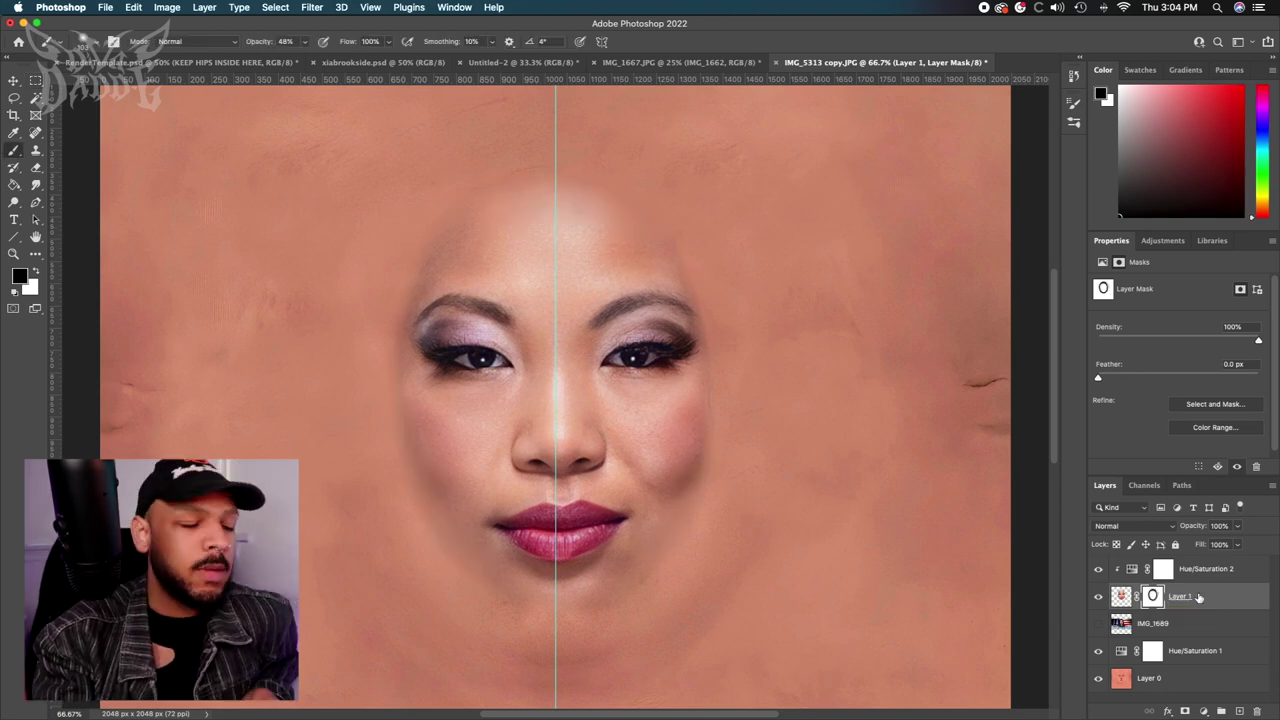
pyautogui.press('super+semicolon')
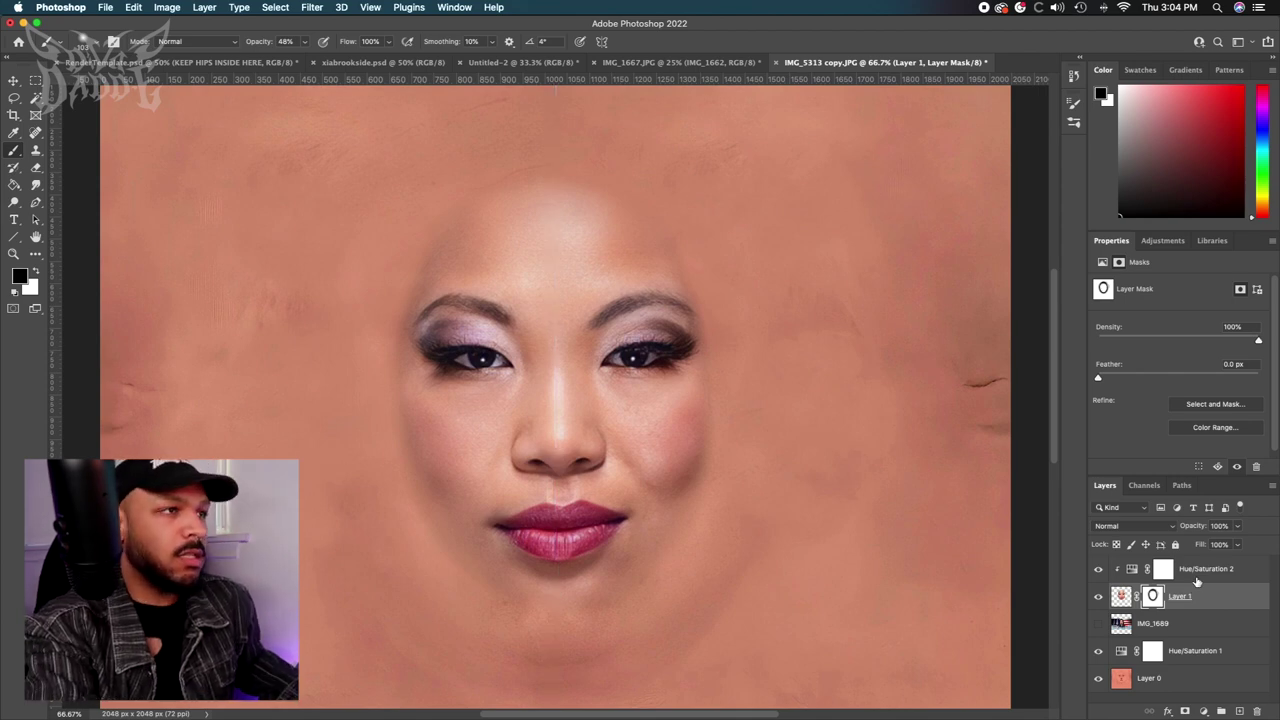
pyautogui.press('super+minus')
pyautogui.press('super+equal')
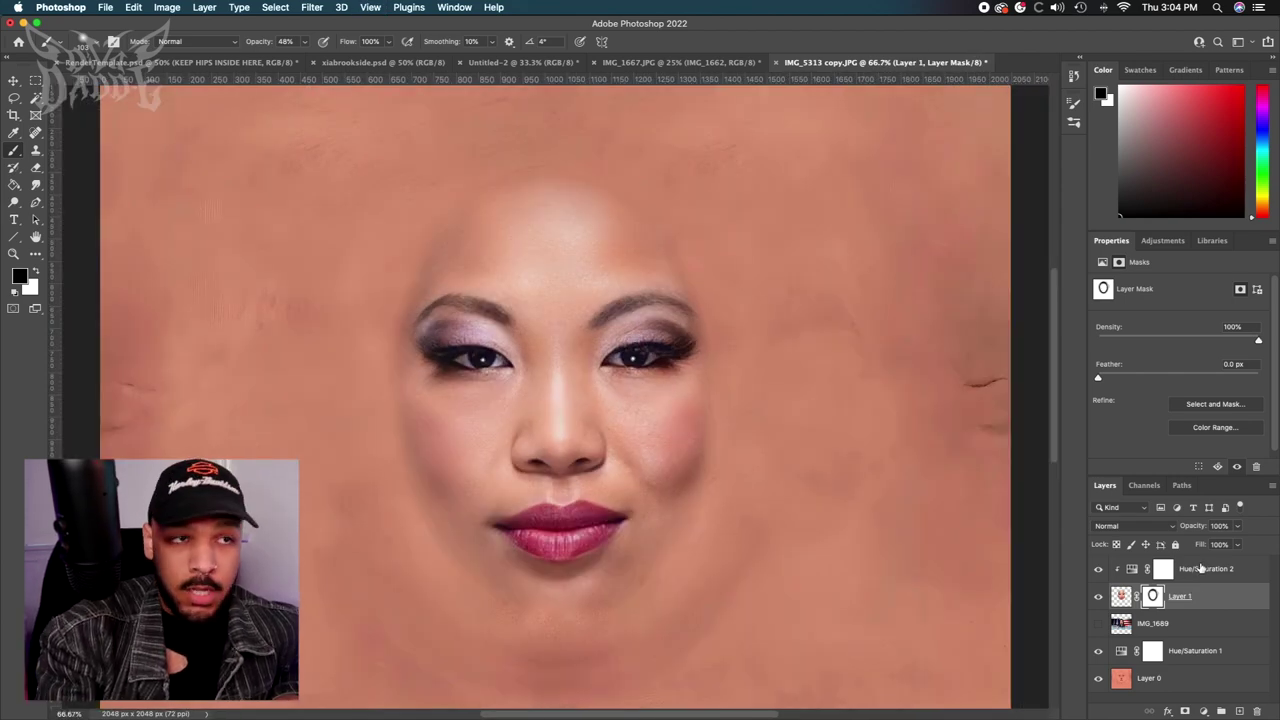
pyautogui.click(1199, 570)
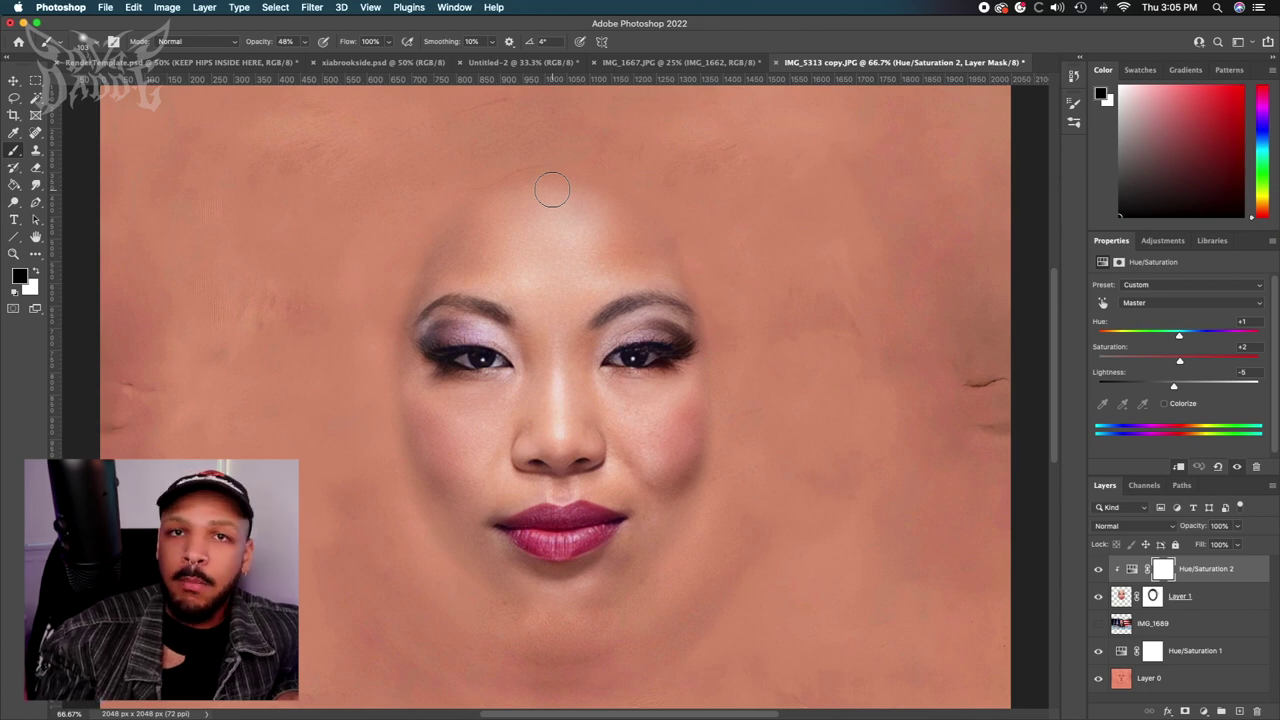
# Create a new Layer 2, sample forehead skin tone, and paint it across the forehead.
pyautogui.press('super+shift+alt+n')
pyautogui.keyDown('alt'); pyautogui.click(560, 195); pyautogui.keyUp('alt')
pyautogui.press('i')
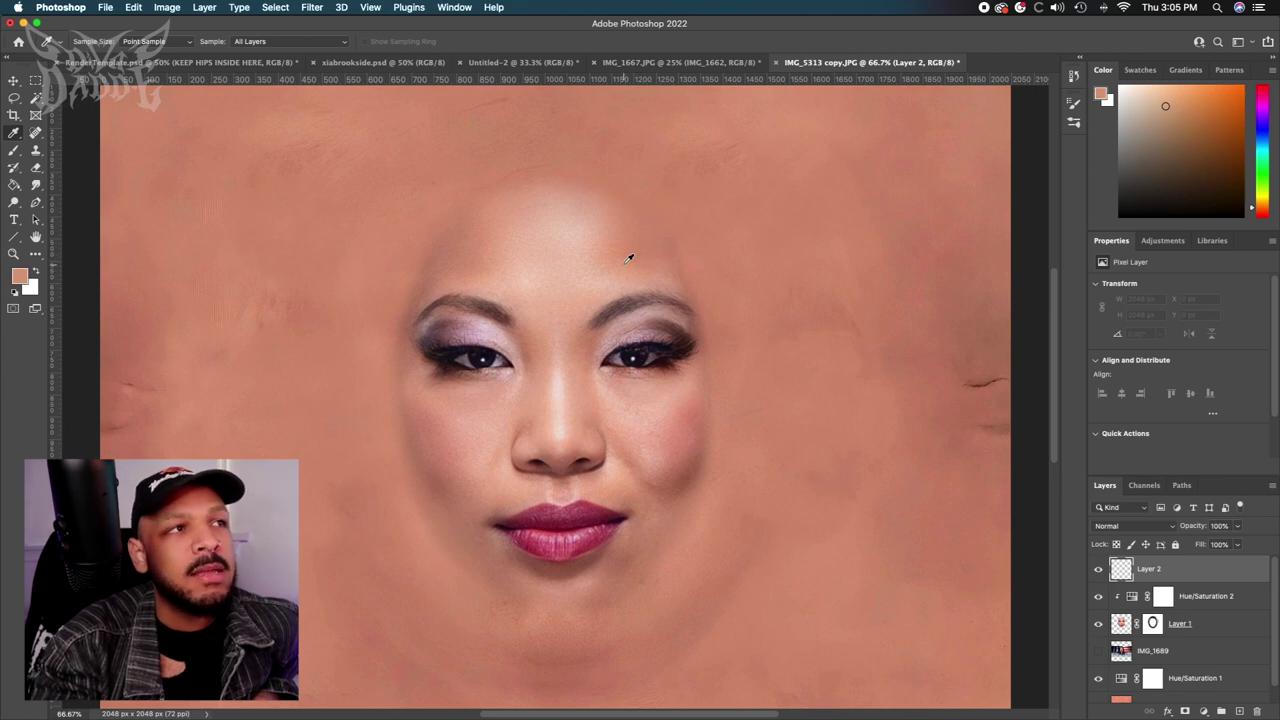
pyautogui.click(629, 258)
pyautogui.scroll(-2, 628, 258)
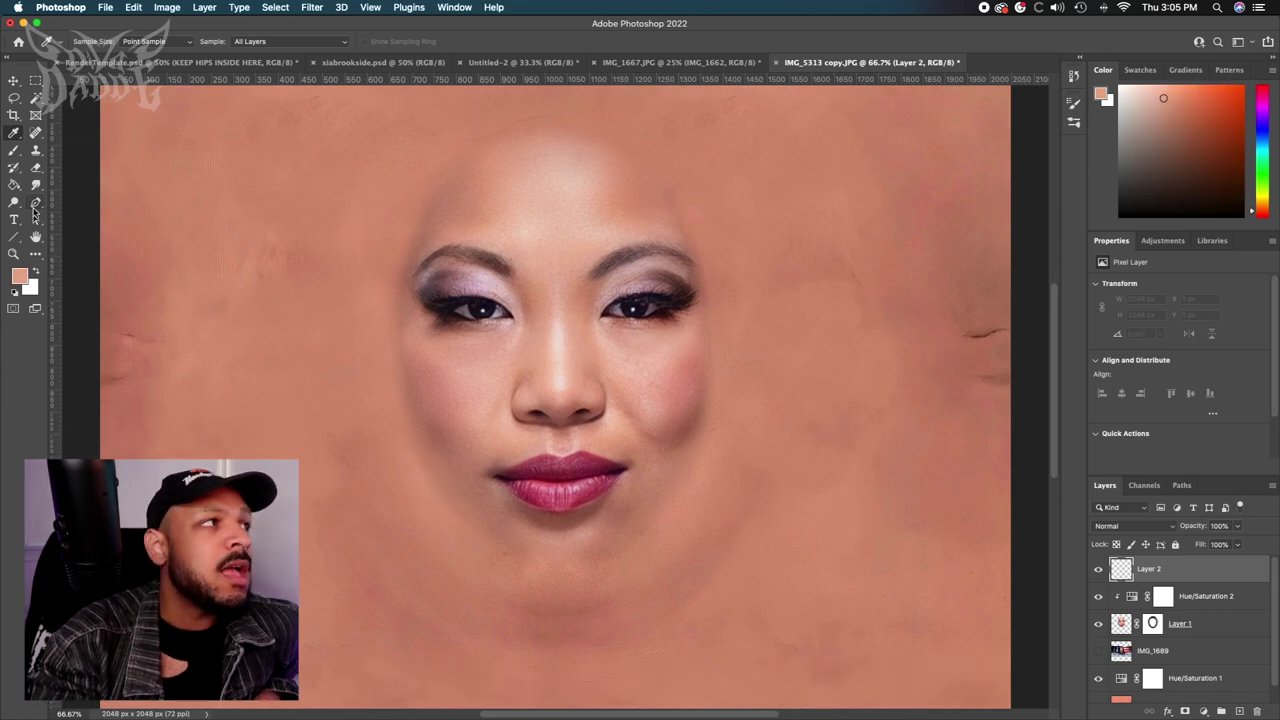
pyautogui.click(17, 155)
pyautogui.keyDown('alt'); pyautogui.click(594, 177); pyautogui.keyUp('alt')
pyautogui.moveTo(594, 177)
pyautogui.mouseDown()
pyautogui.moveTo(500, 171)
pyautogui.moveTo(486, 186)
pyautogui.moveTo(494, 209)
pyautogui.moveTo(551, 223)
pyautogui.moveTo(690, 109)
pyautogui.mouseUp()
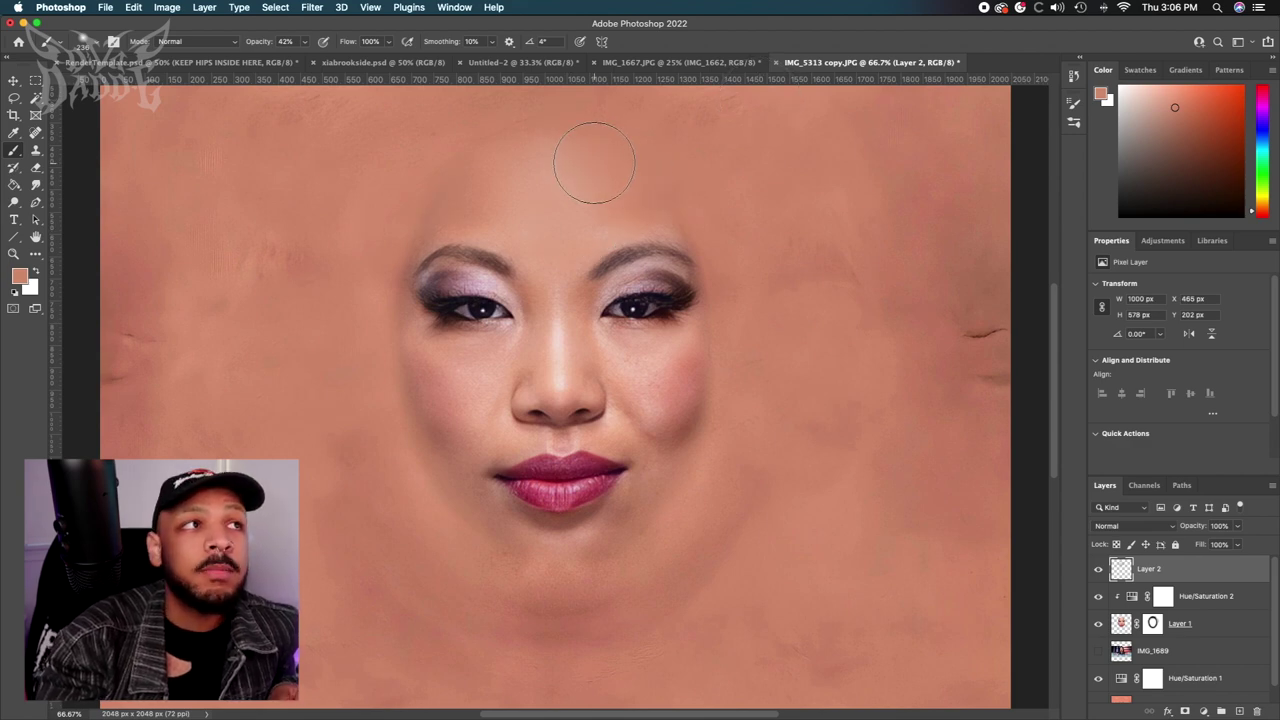
pyautogui.moveTo(522, 173); pyautogui.dragTo(639, 373)
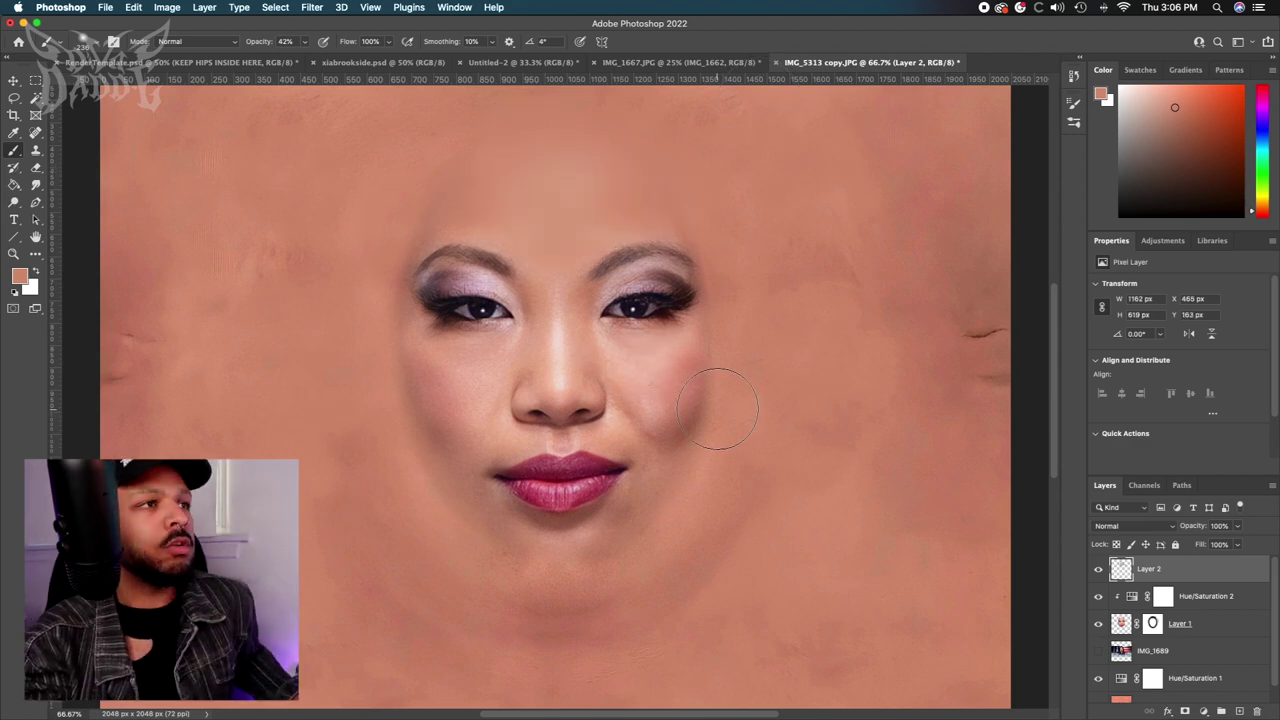
# Lower the brush opacity to 26% and paint soft skin tone over the left cheek.
pyautogui.moveTo(255, 43); pyautogui.dragTo(280, 38)
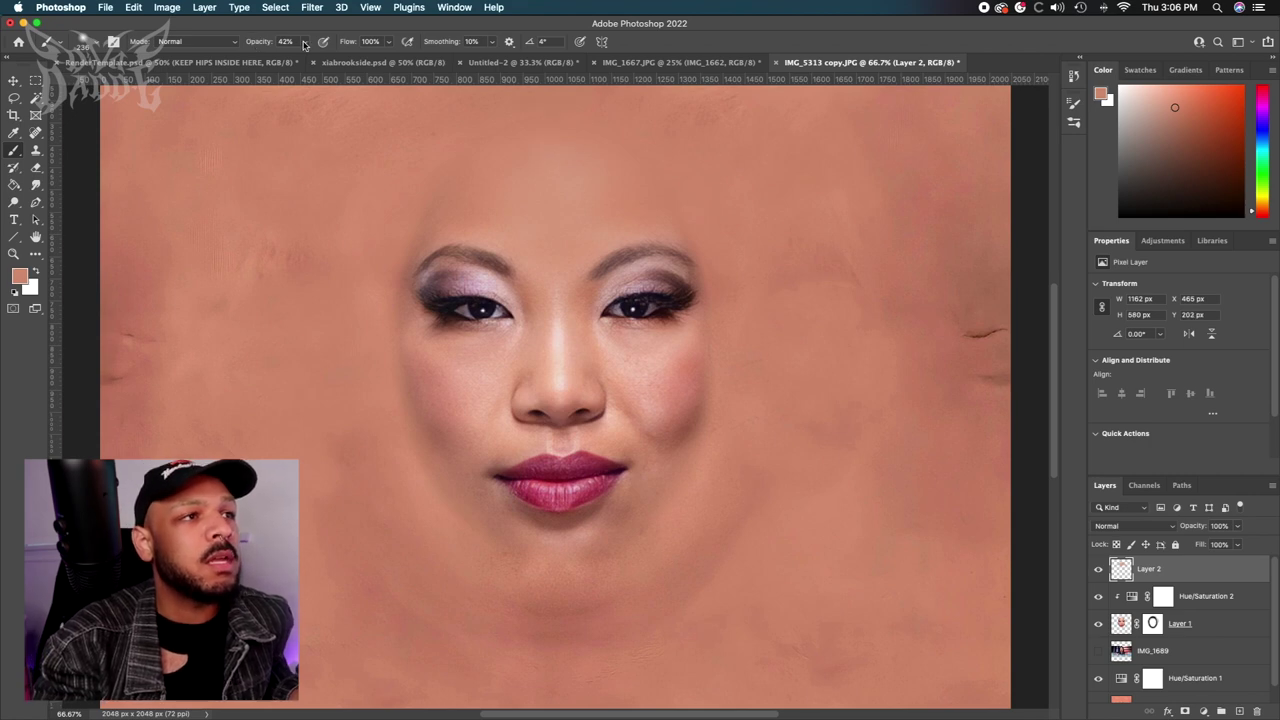
pyautogui.click(304, 42)
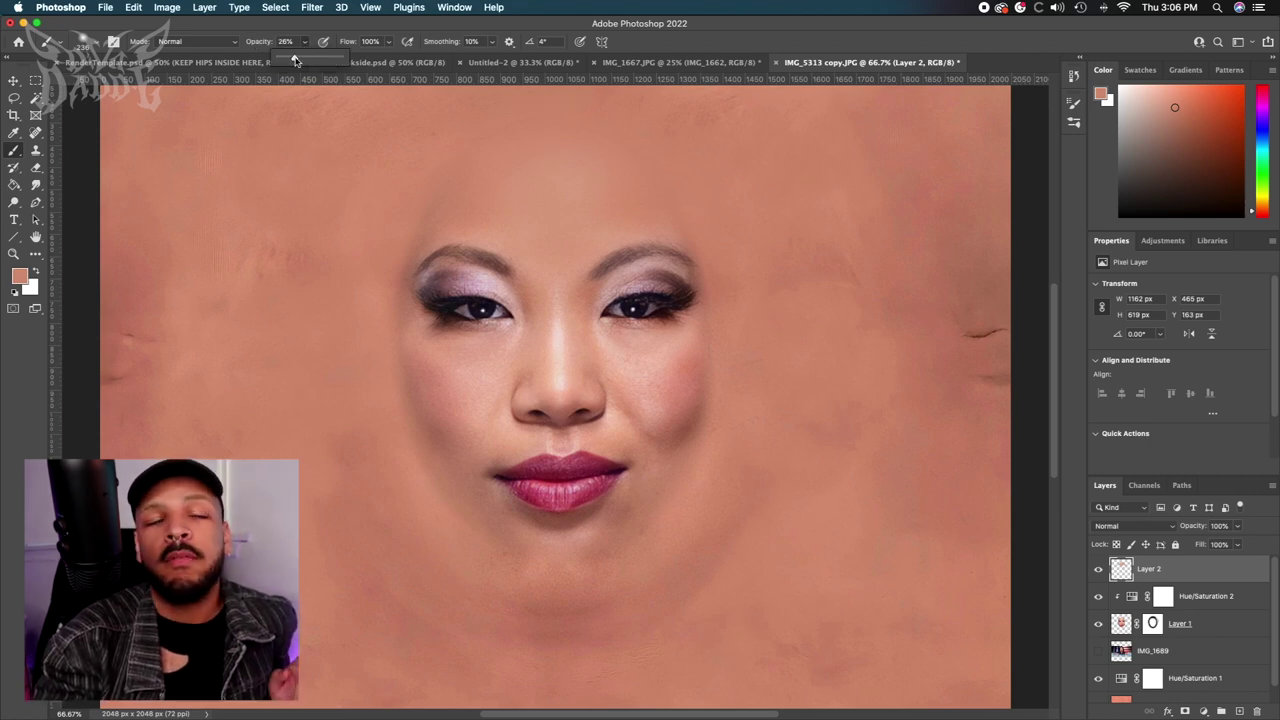
pyautogui.click(645, 370)
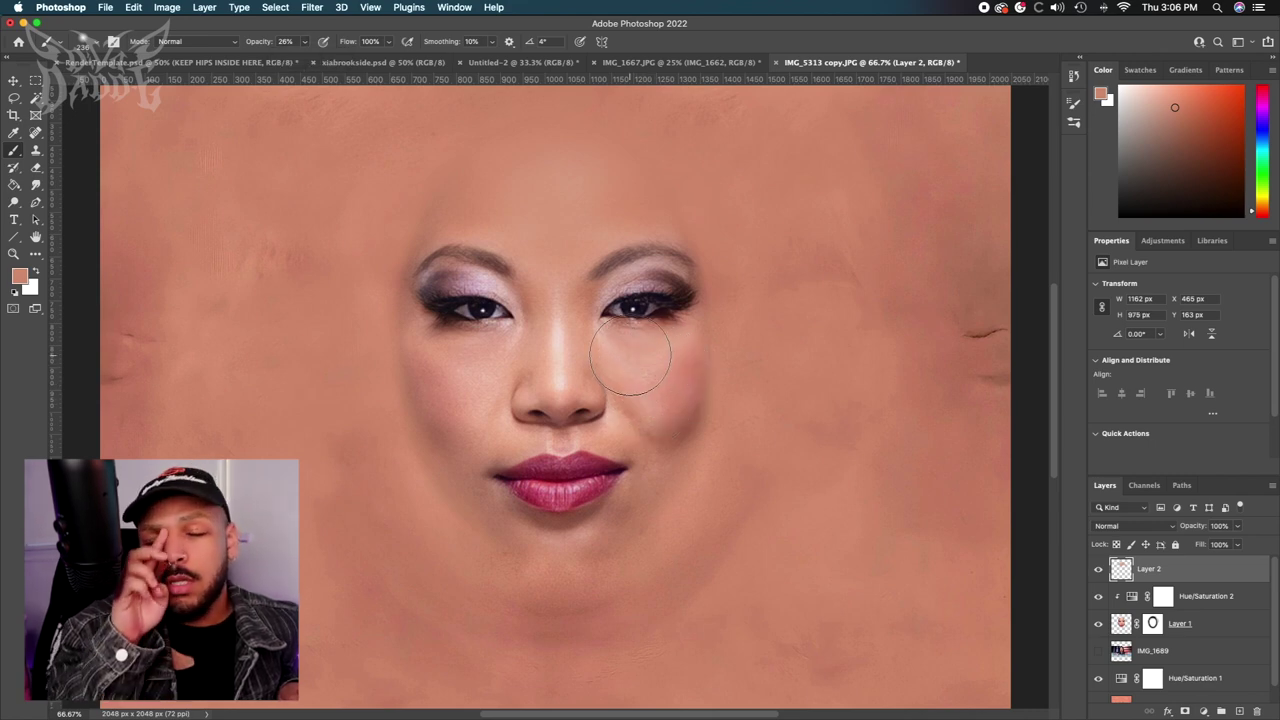
pyautogui.moveTo(471, 357); pyautogui.dragTo(457, 371)
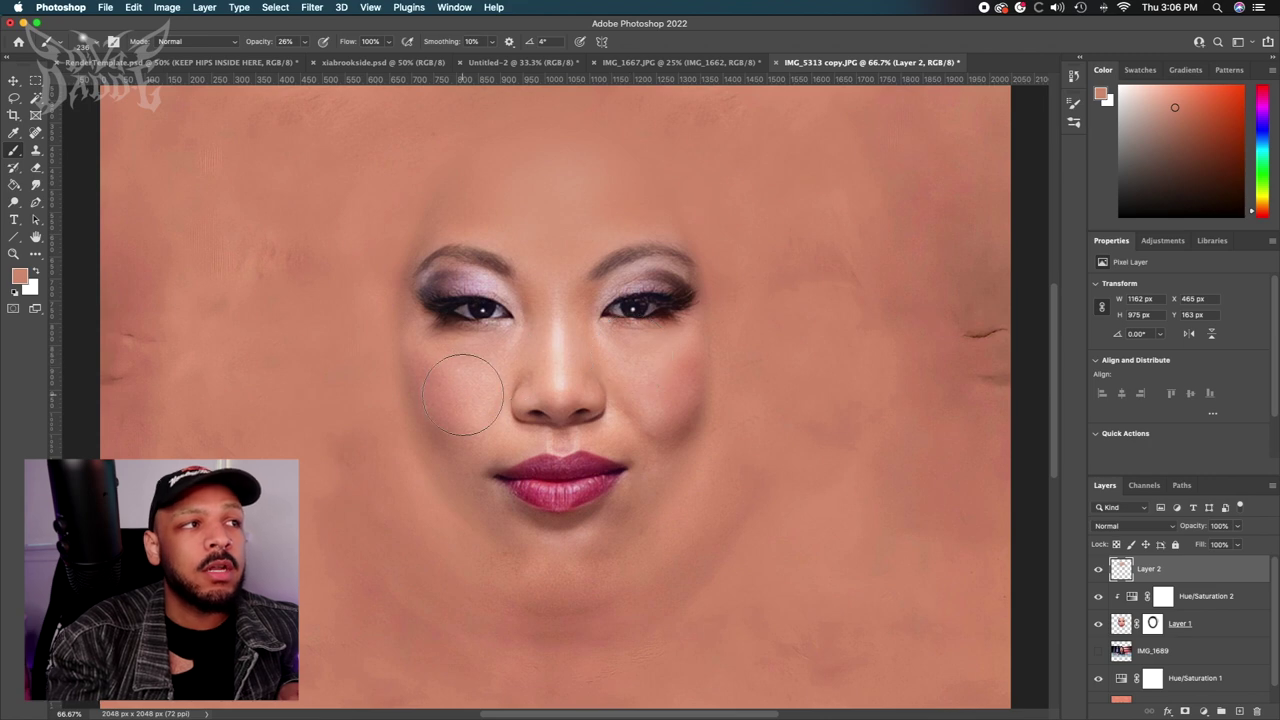
pyautogui.moveTo(563, 326)
pyautogui.mouseDown()
pyautogui.moveTo(537, 331)
pyautogui.moveTo(558, 325)
pyautogui.moveTo(560, 382)
pyautogui.moveTo(556, 290)
pyautogui.moveTo(558, 374)
pyautogui.moveTo(570, 382)
pyautogui.moveTo(564, 359)
pyautogui.mouseUp()
# Sample lighter skin tones from between the eyes and elsewhere on the texture.
pyautogui.click(14, 132)
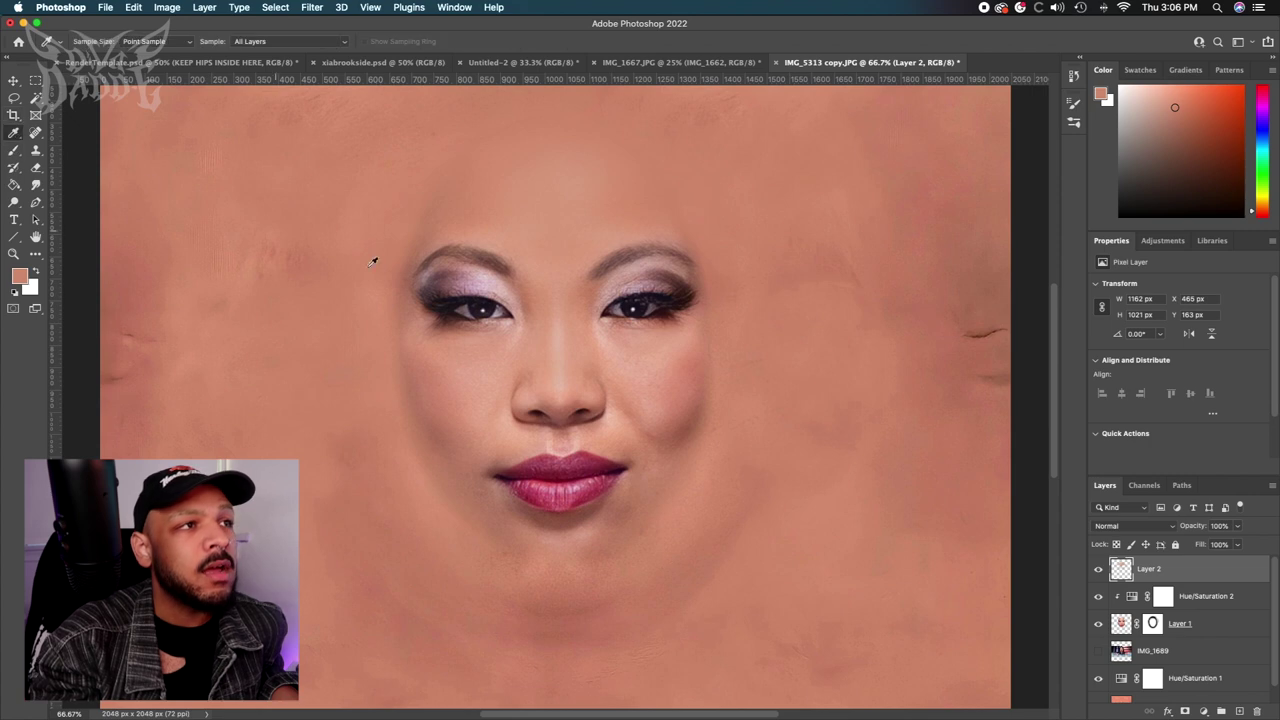
pyautogui.click(568, 330)
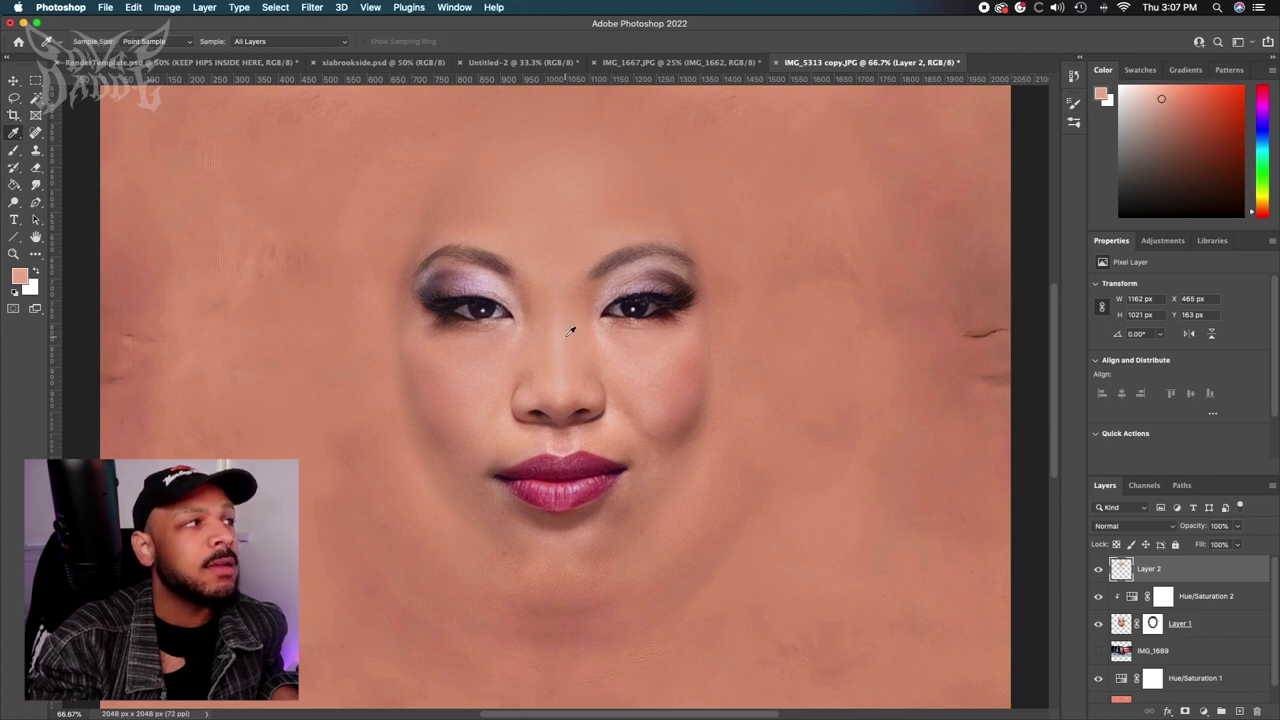
pyautogui.press('b')
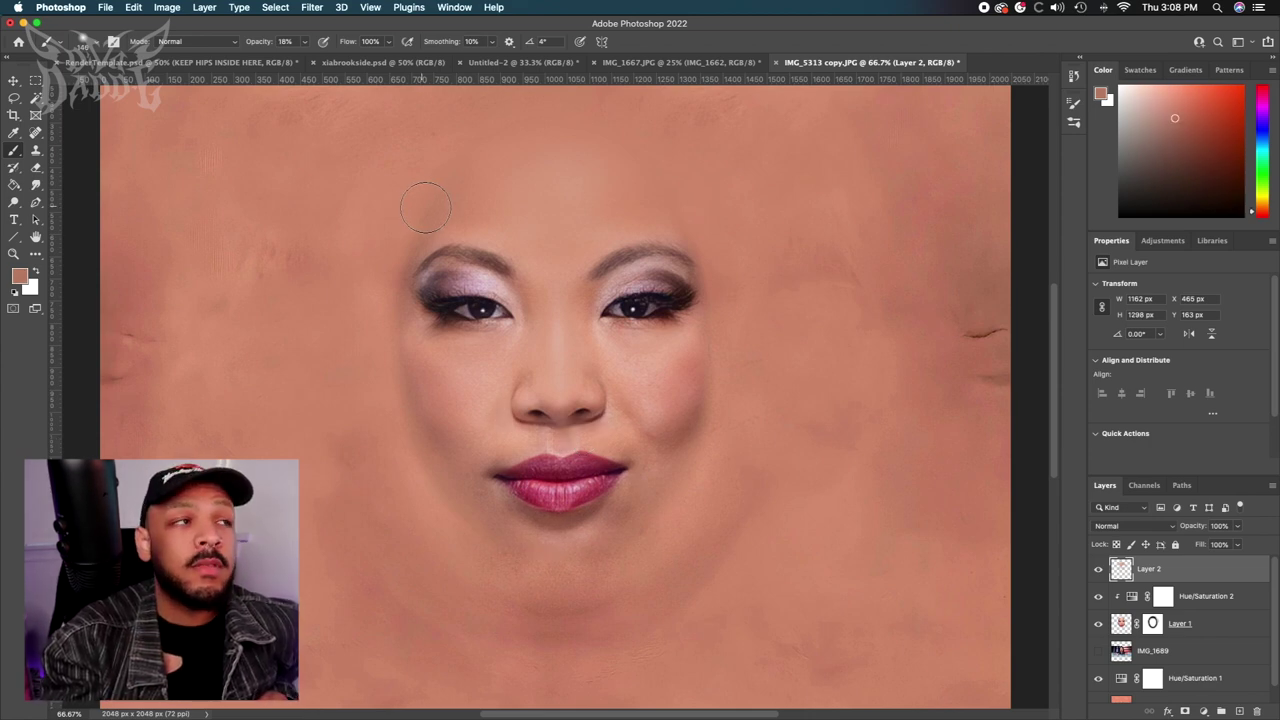
pyautogui.click(14, 132)
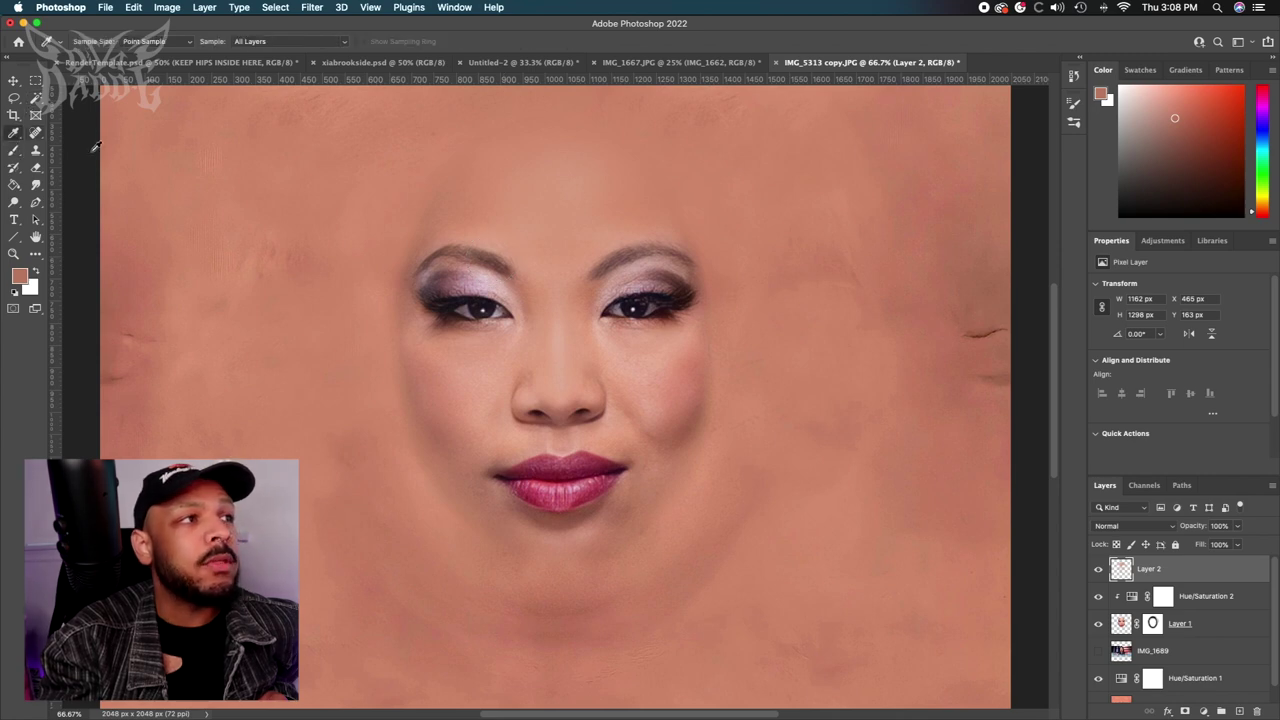
pyautogui.click(384, 262)
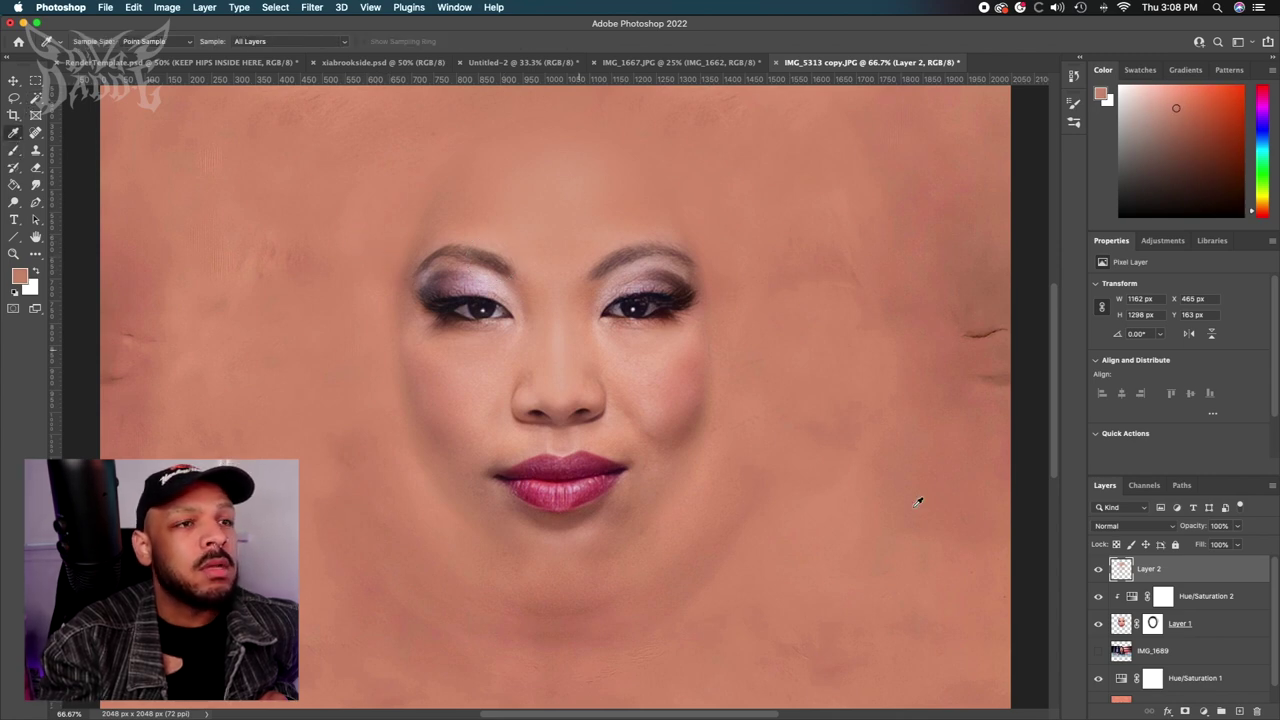
# On a new layer, paint soft skin tone at 37% brush opacity from the chin up the right cheek.
pyautogui.click(1242, 711)
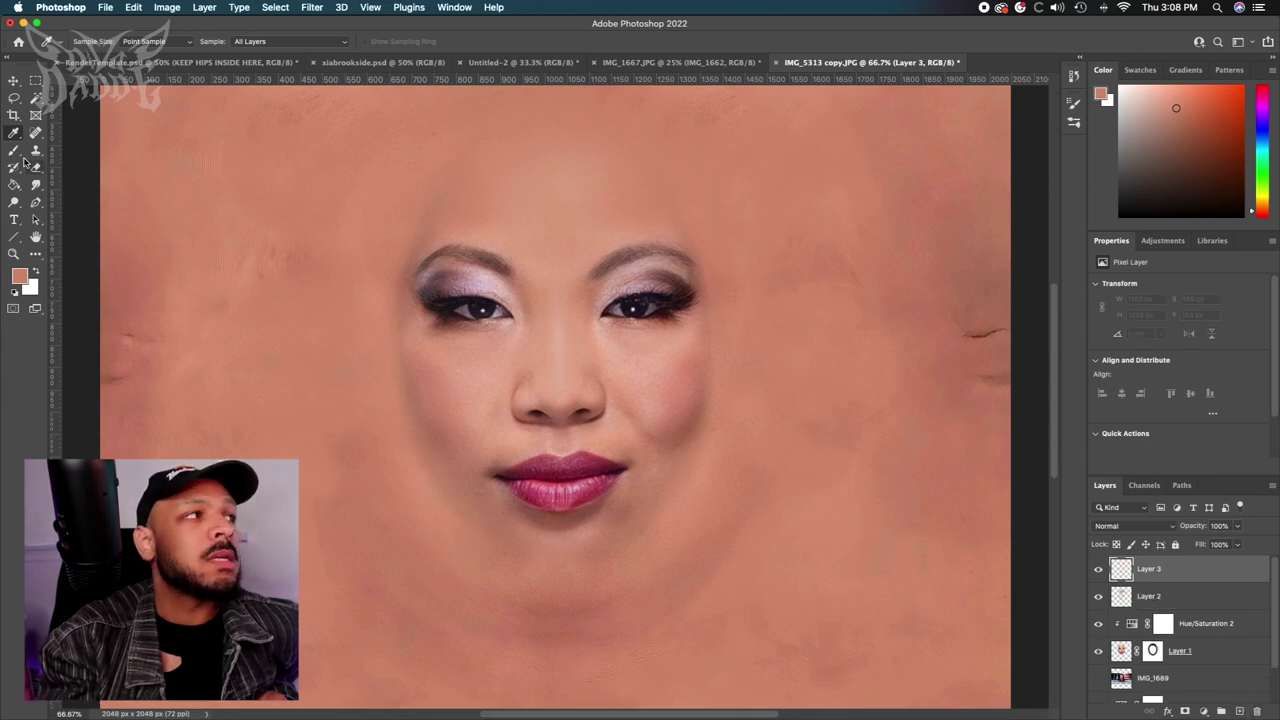
pyautogui.click(14, 150)
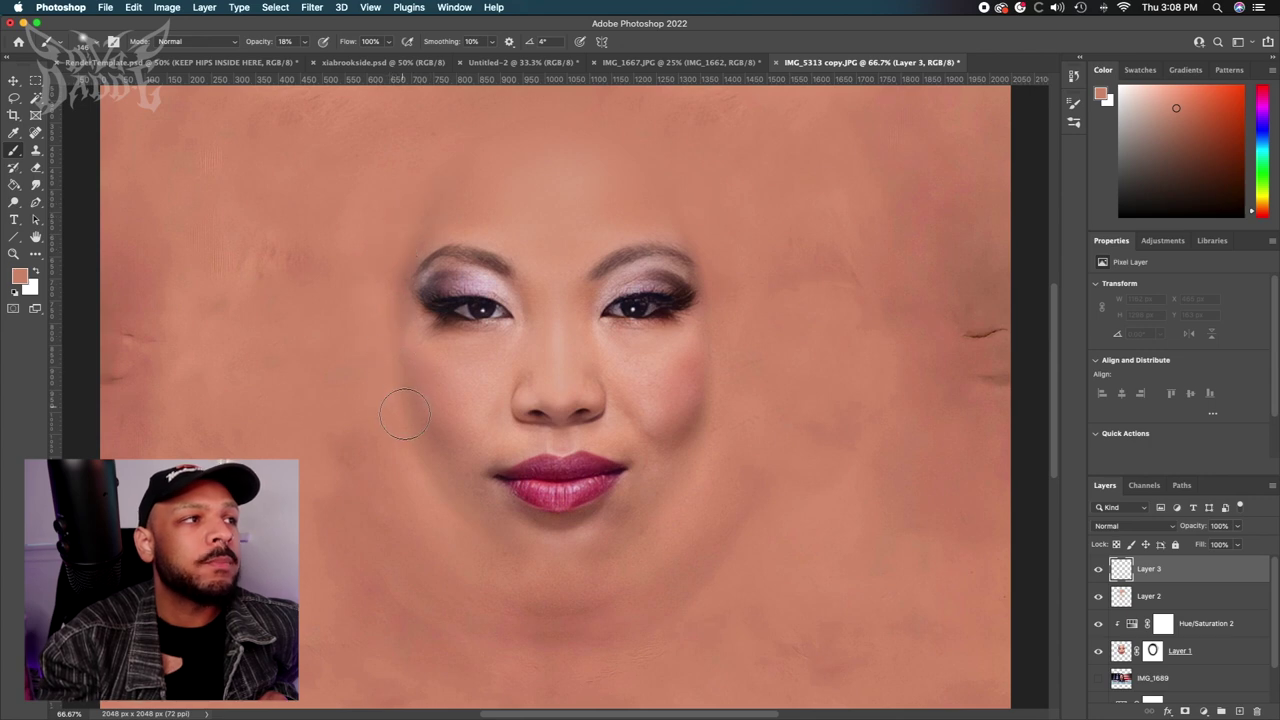
pyautogui.moveTo(575, 578)
pyautogui.mouseDown()
pyautogui.moveTo(680, 517)
pyautogui.moveTo(730, 330)
pyautogui.mouseUp()
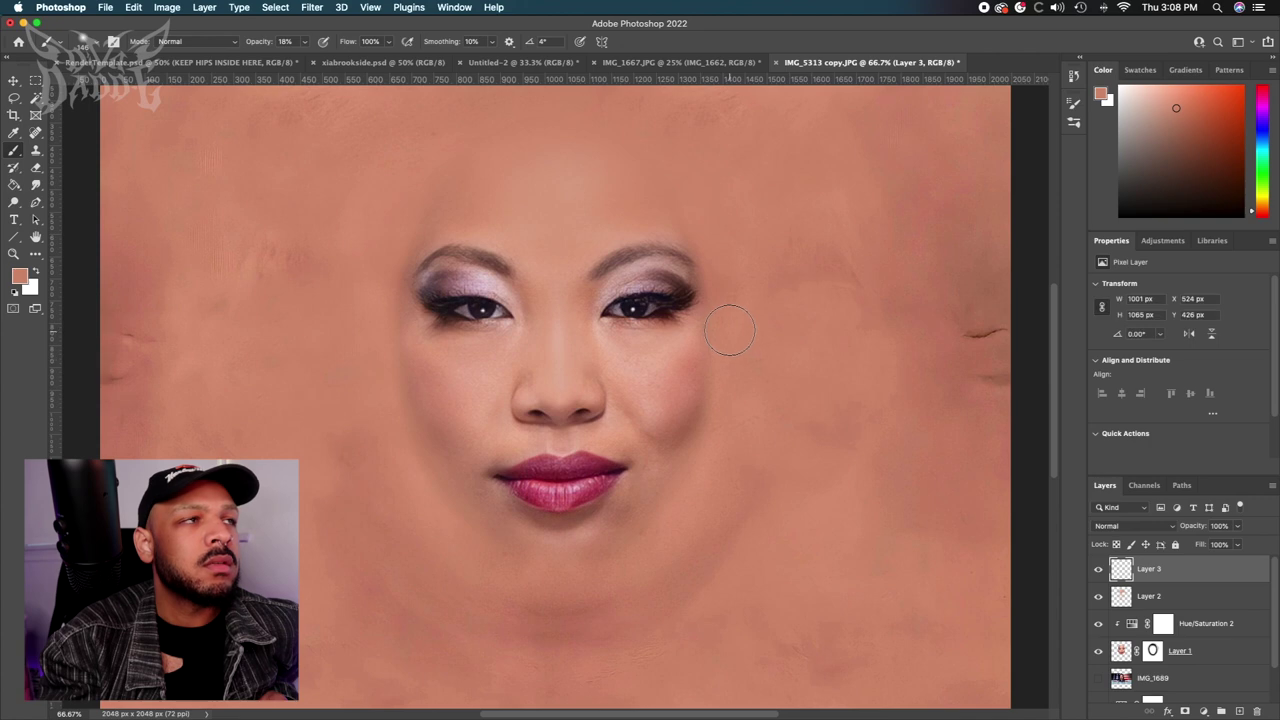
pyautogui.moveTo(305, 42); pyautogui.dragTo(316, 57)
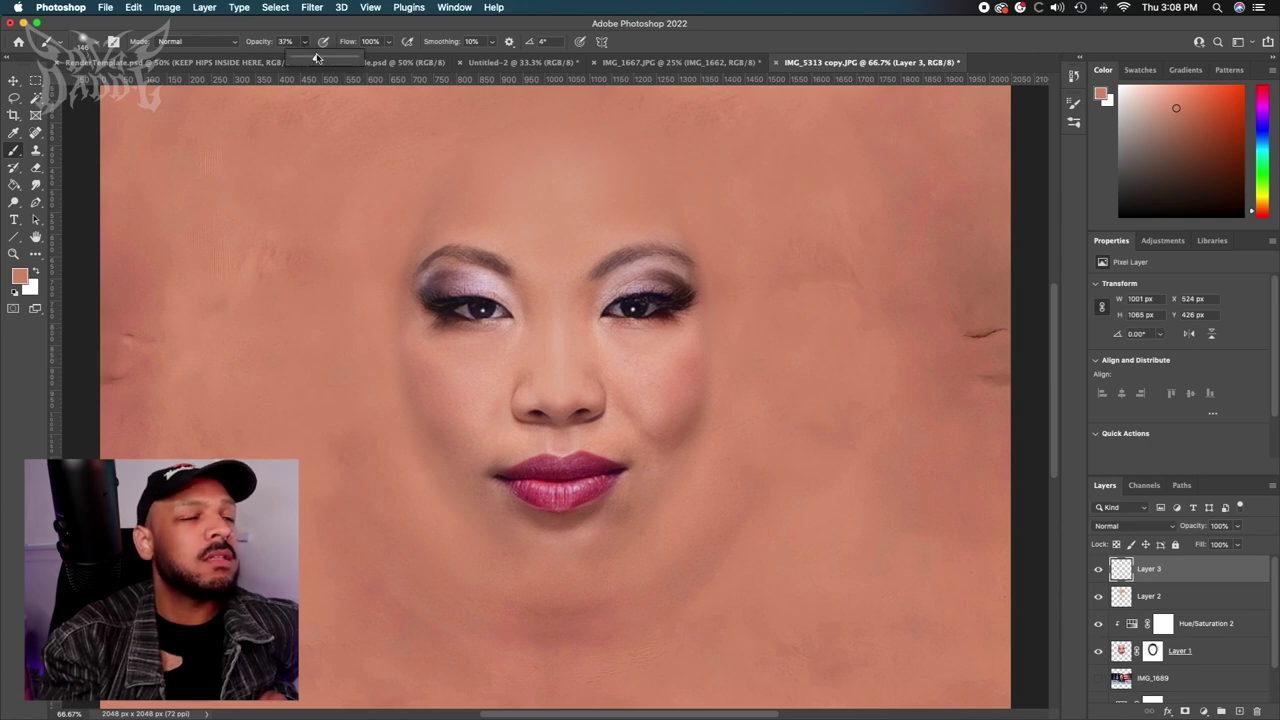
pyautogui.click(728, 335)
pyautogui.moveTo(722, 388); pyautogui.dragTo(698, 485)
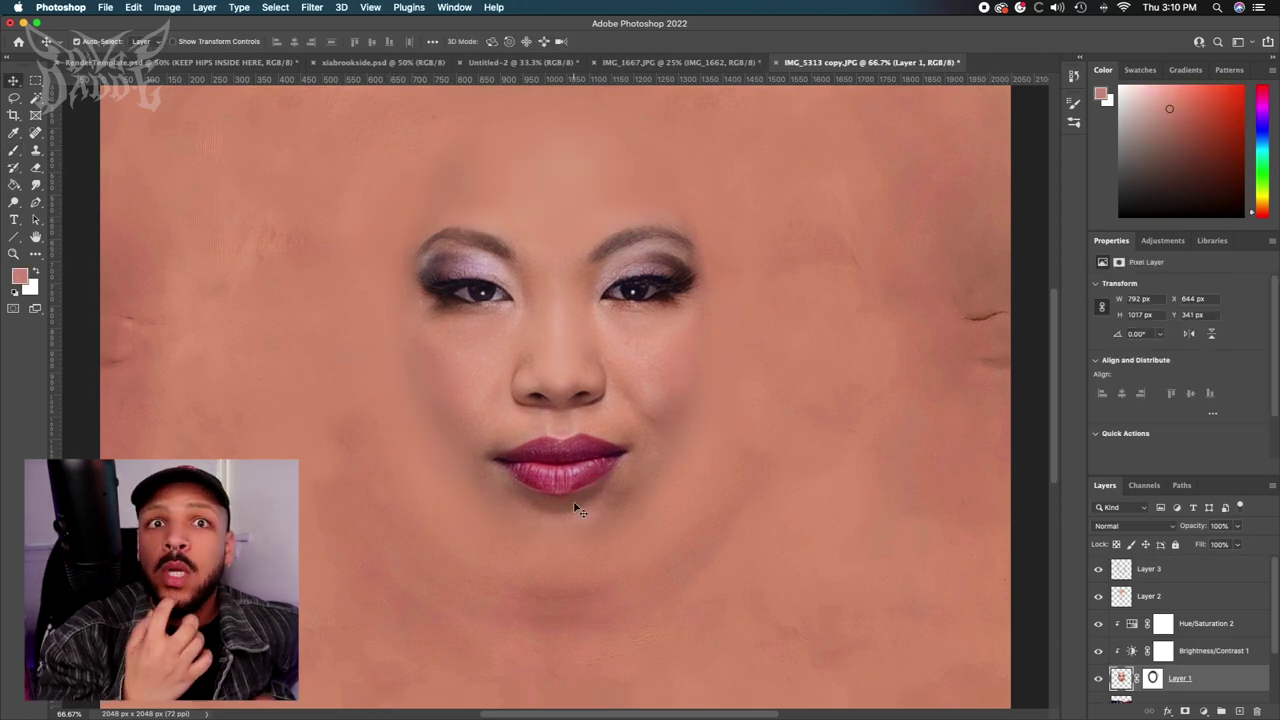
# On Layer 3, resample a slightly darker skin tone and paint it below the lips.
pyautogui.click(1158, 570)
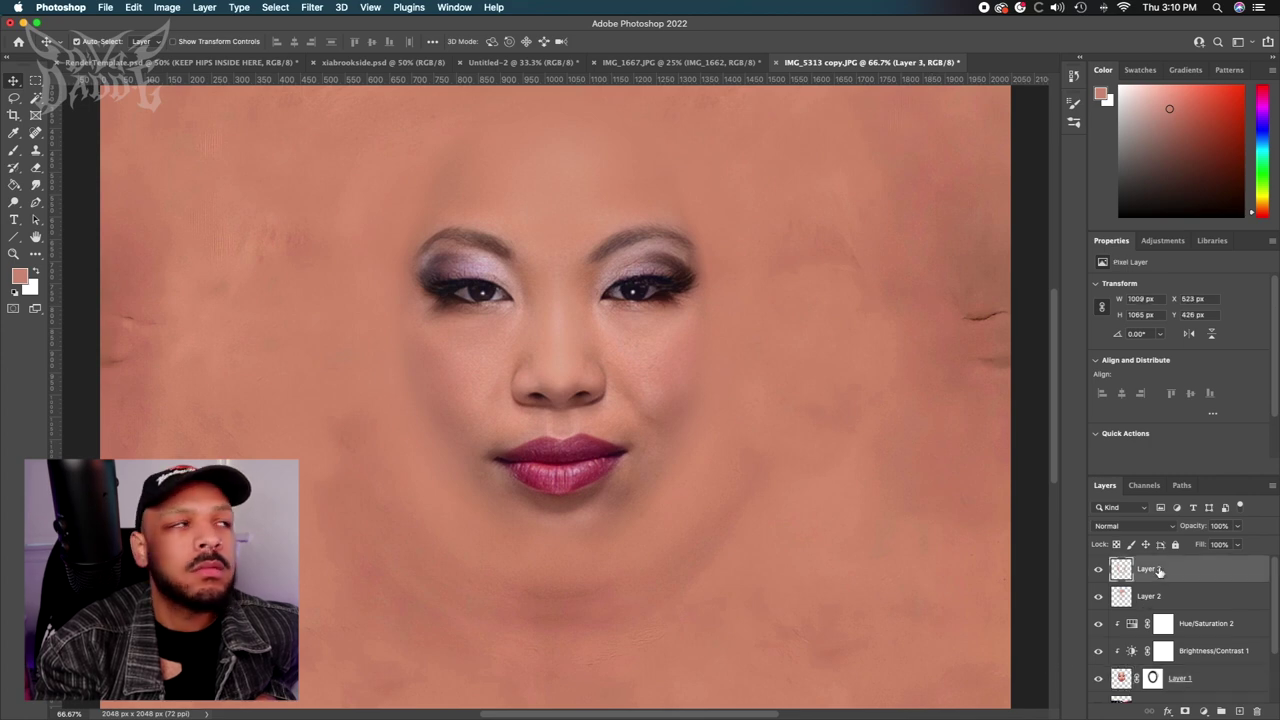
pyautogui.click(13, 132)
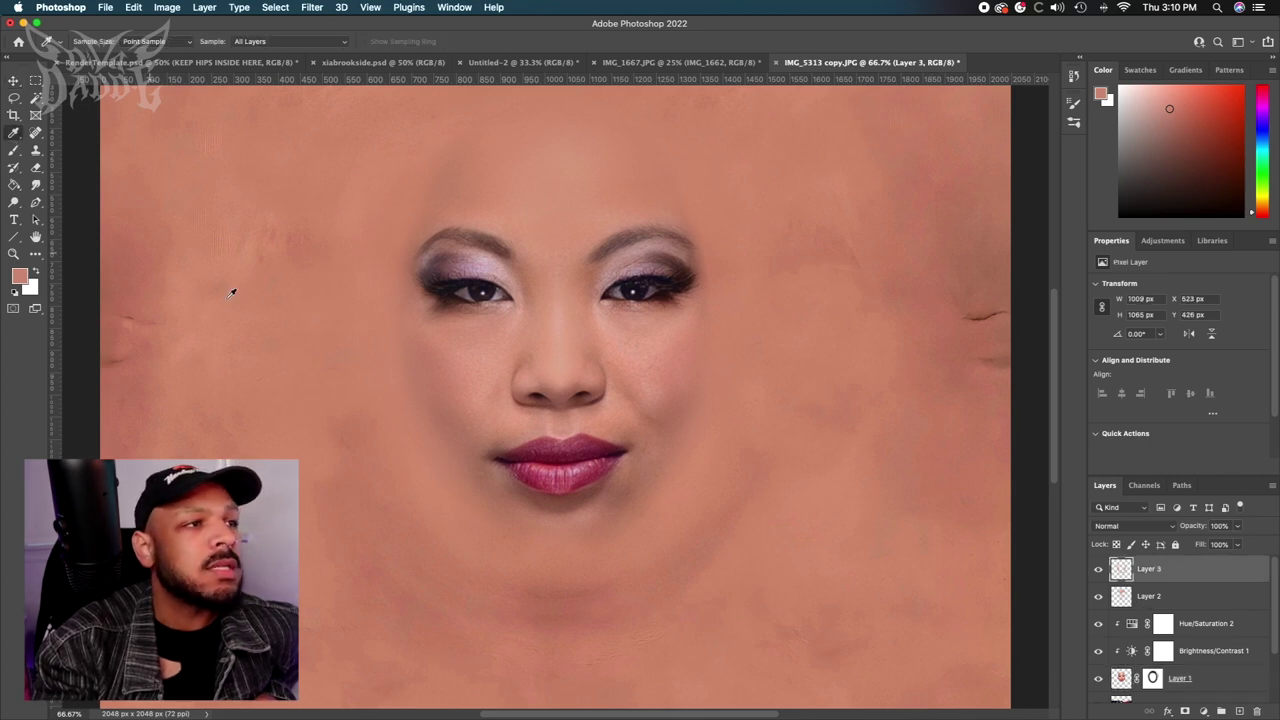
pyautogui.click(646, 457)
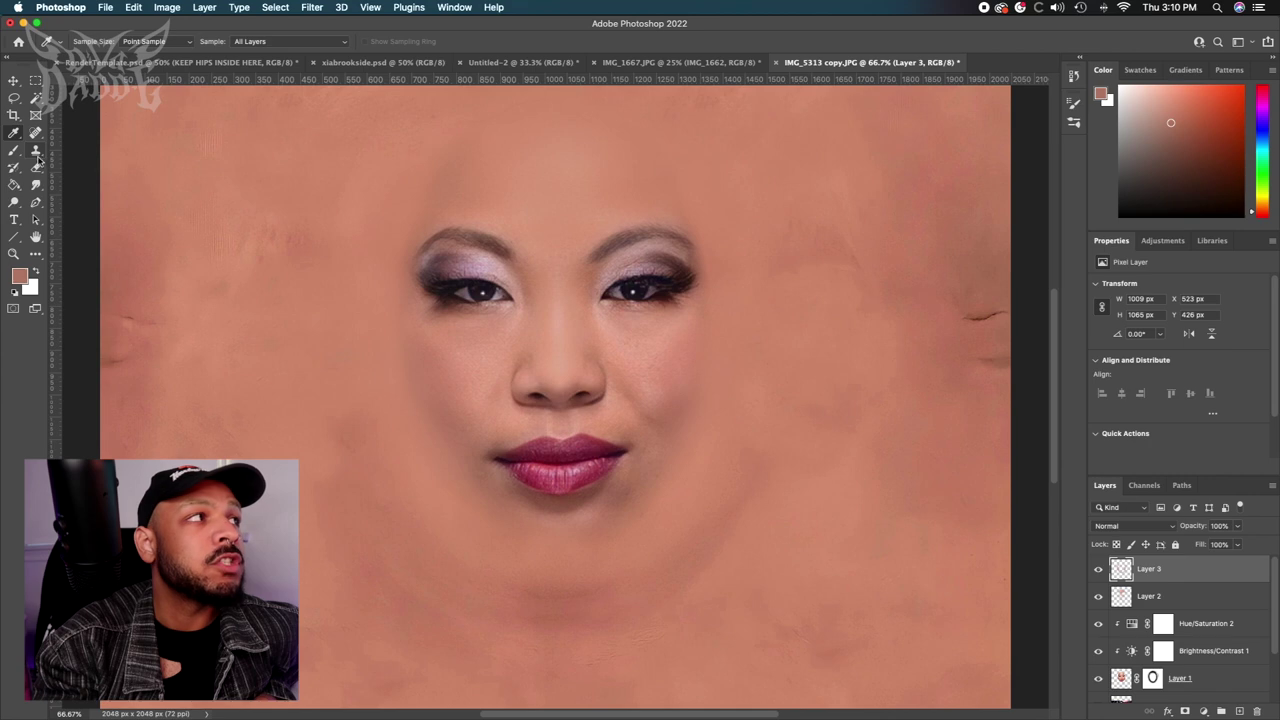
pyautogui.click(13, 150)
pyautogui.click(304, 41)
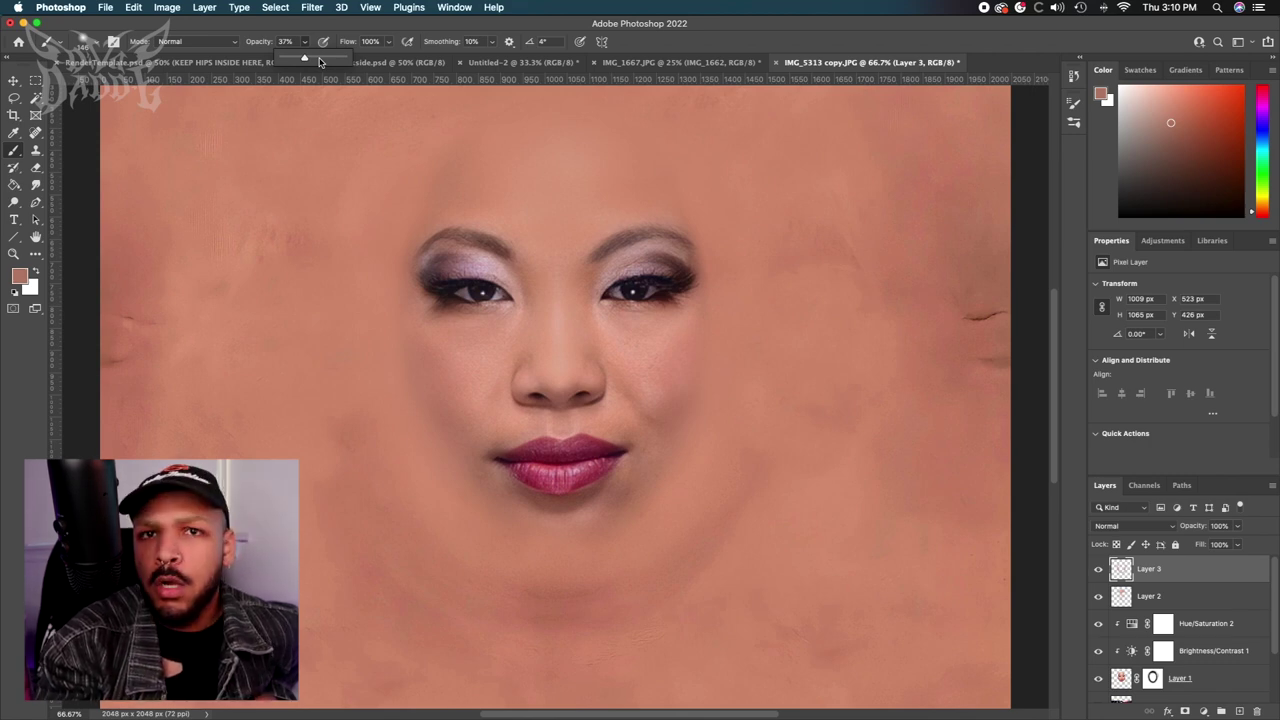
pyautogui.hscroll(2, 200, 120)
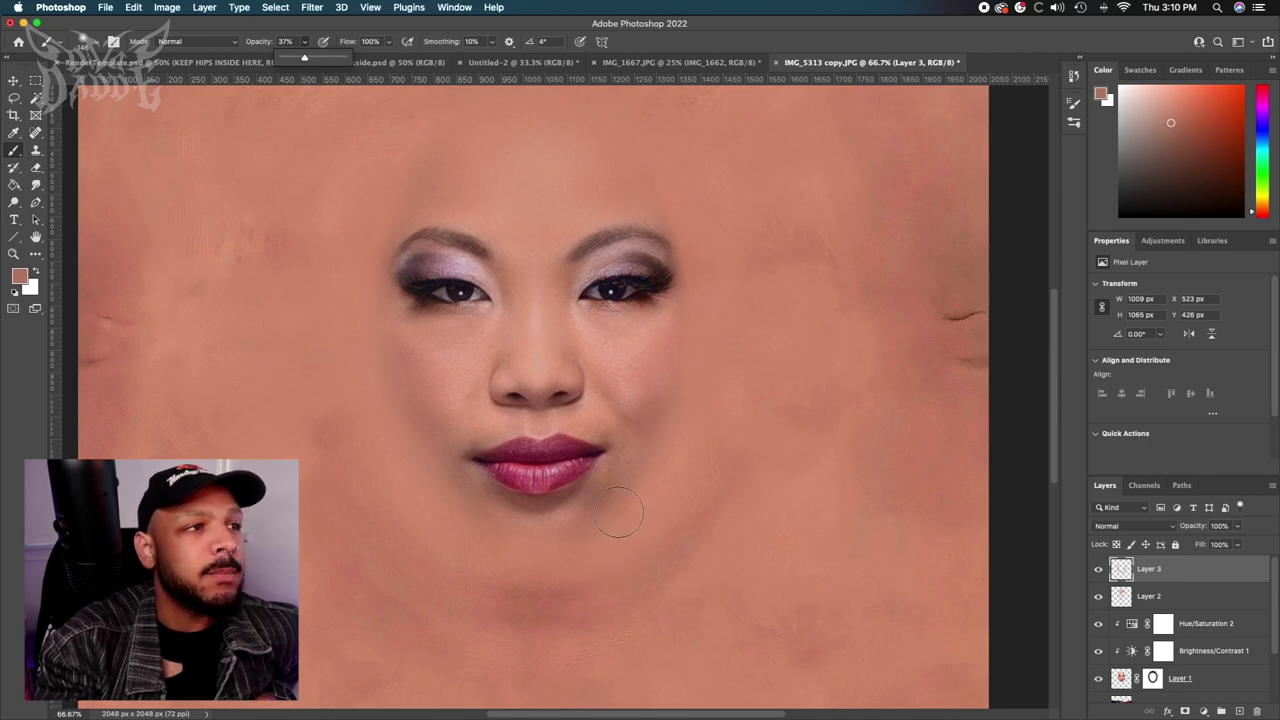
pyautogui.moveTo(565, 508)
pyautogui.mouseDown()
pyautogui.moveTo(574, 514)
pyautogui.moveTo(560, 521)
pyautogui.moveTo(576, 496)
pyautogui.mouseUp()
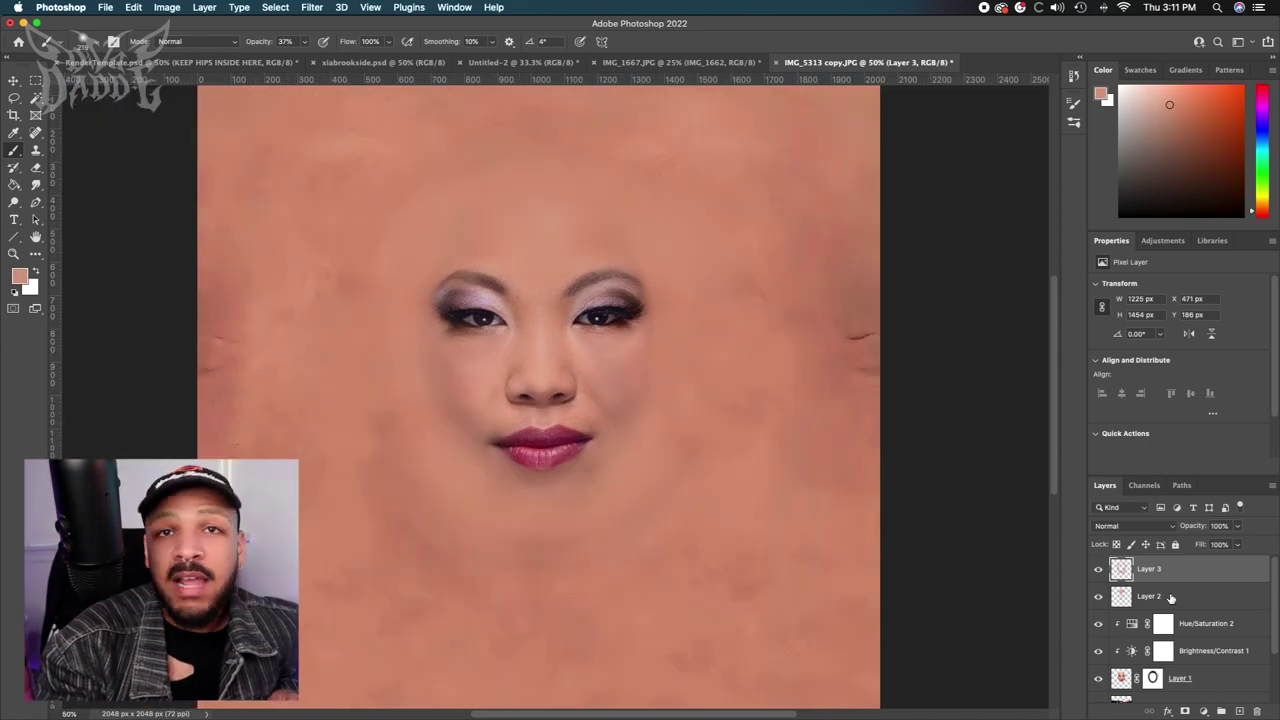
# Select all layers in the enlarged Layers panel and duplicate them.
pyautogui.keyDown('super'); pyautogui.click(1190, 570); pyautogui.keyUp('super')
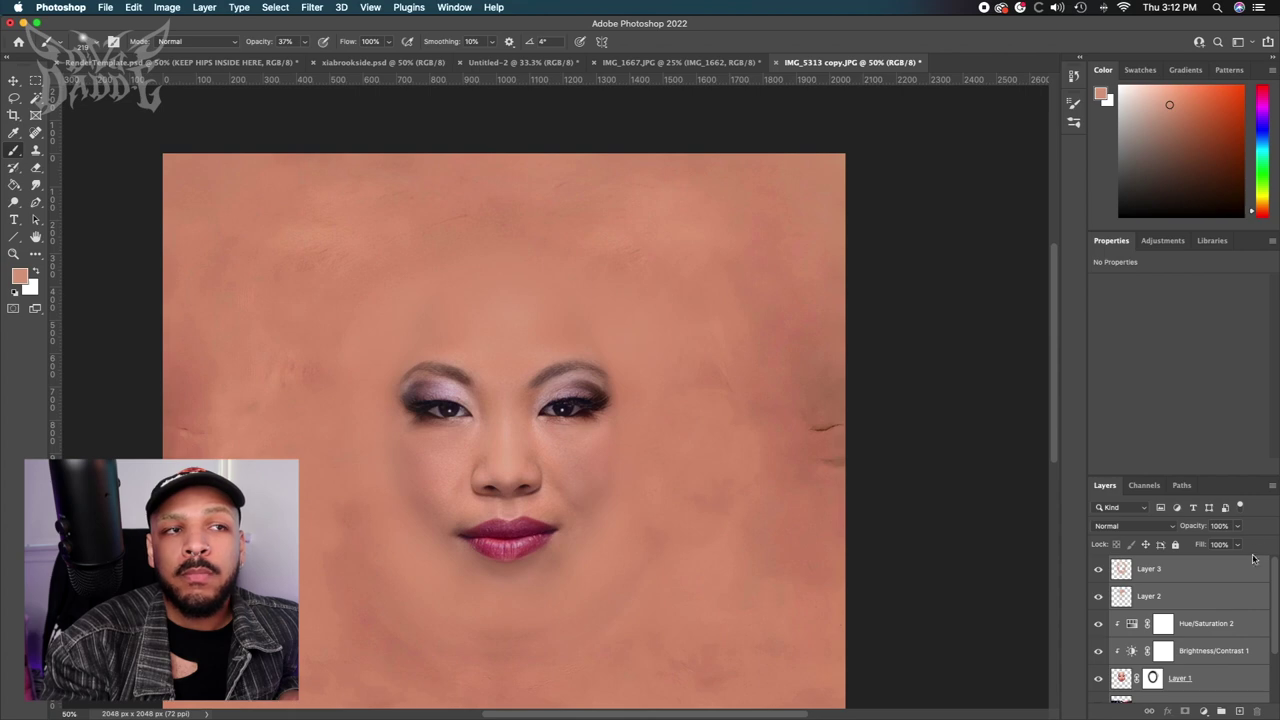
pyautogui.moveTo(1242, 478); pyautogui.dragTo(1242, 318)
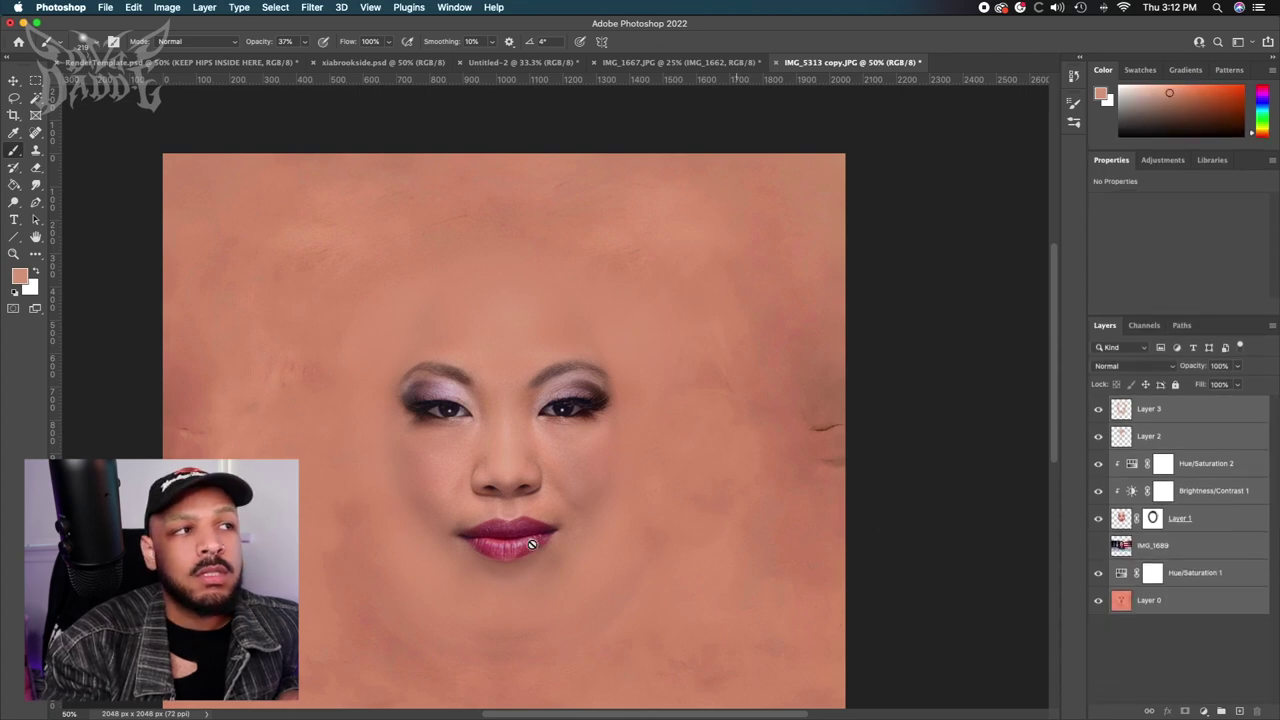
pyautogui.scroll(-2, 521, 545)
pyautogui.rightClick(1205, 512)
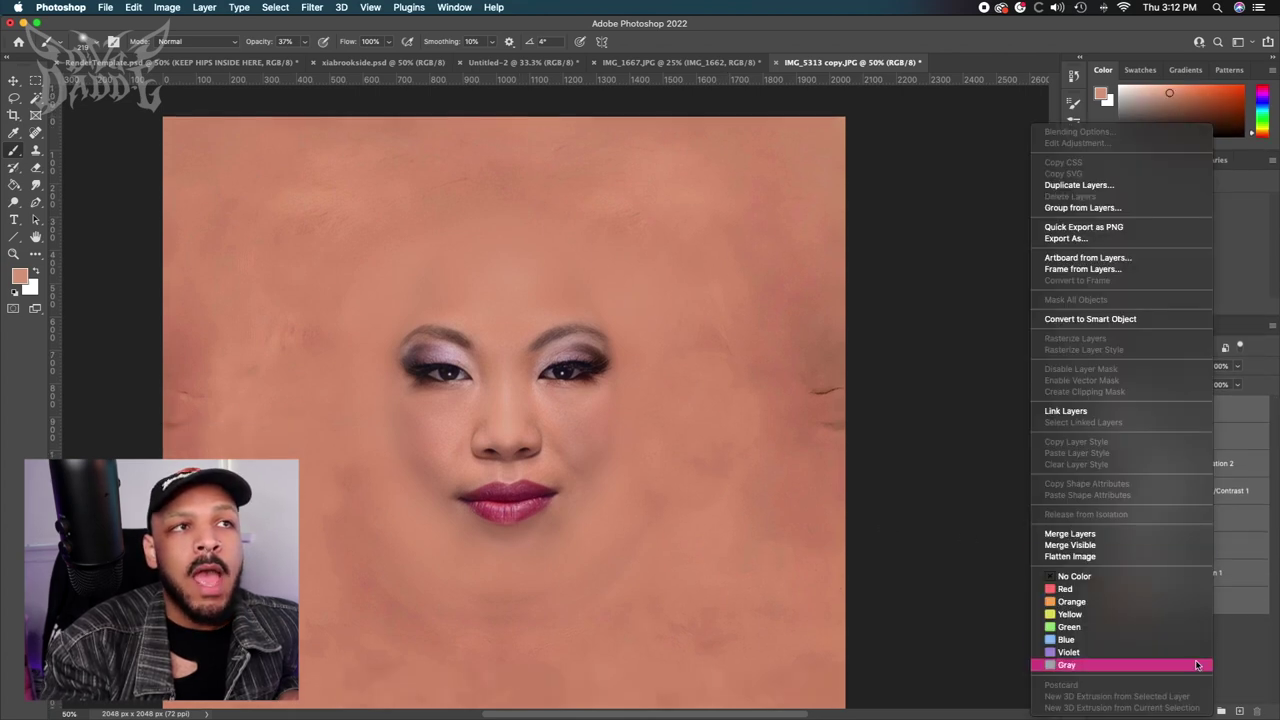
pyautogui.click(1100, 187)
pyautogui.press('Return')
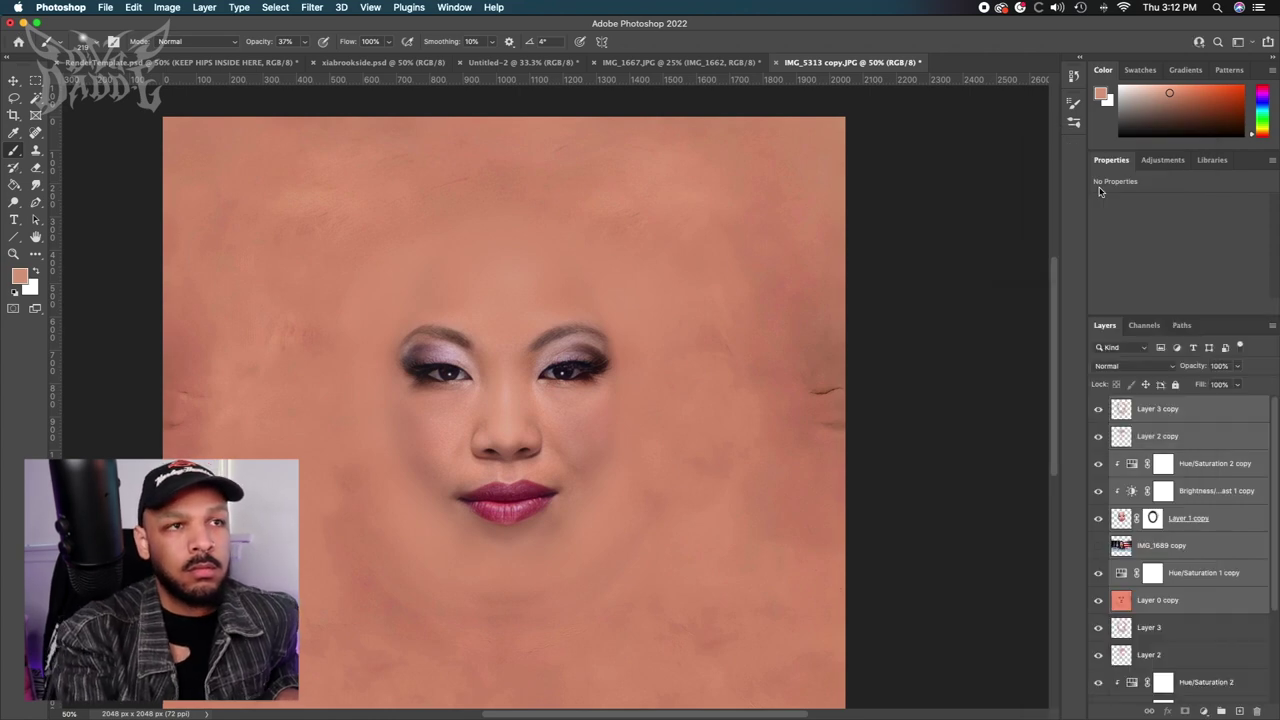
# Merge the copies into Layer 3 copy and hide every original layer beneath it.
pyautogui.rightClick(1195, 418)
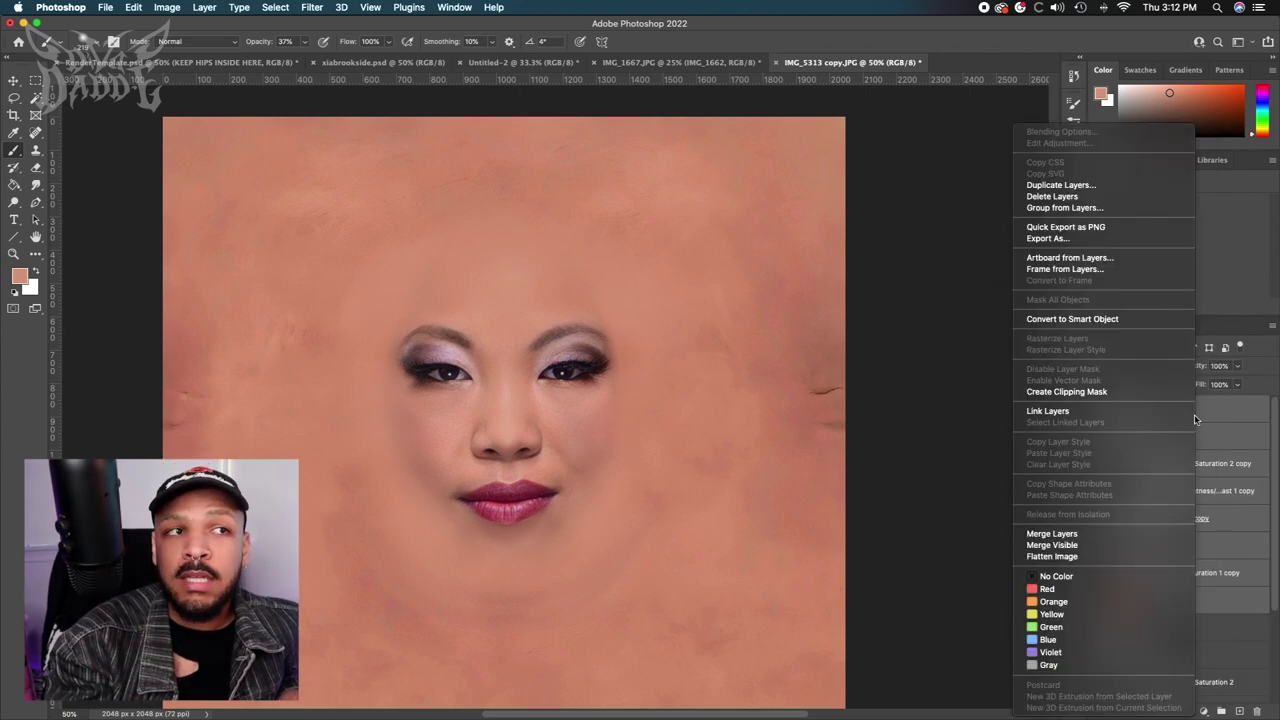
pyautogui.click(1121, 531)
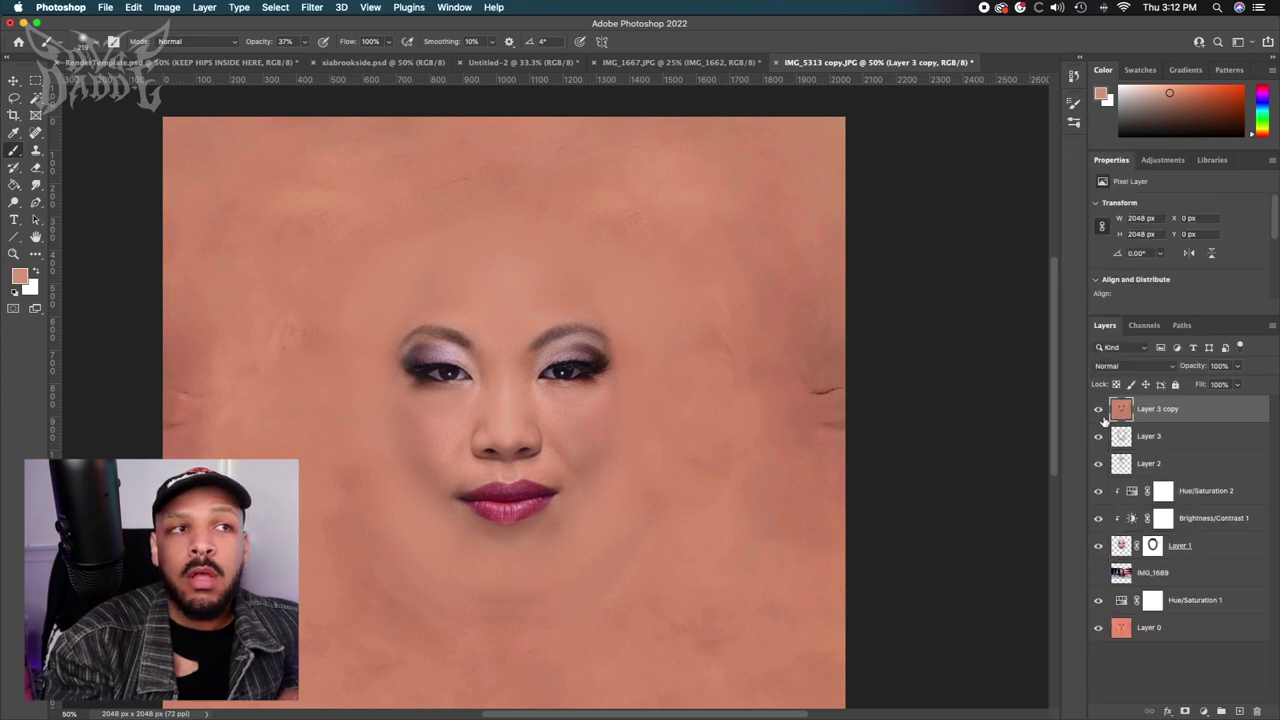
pyautogui.moveTo(1098, 436); pyautogui.dragTo(1098, 638)
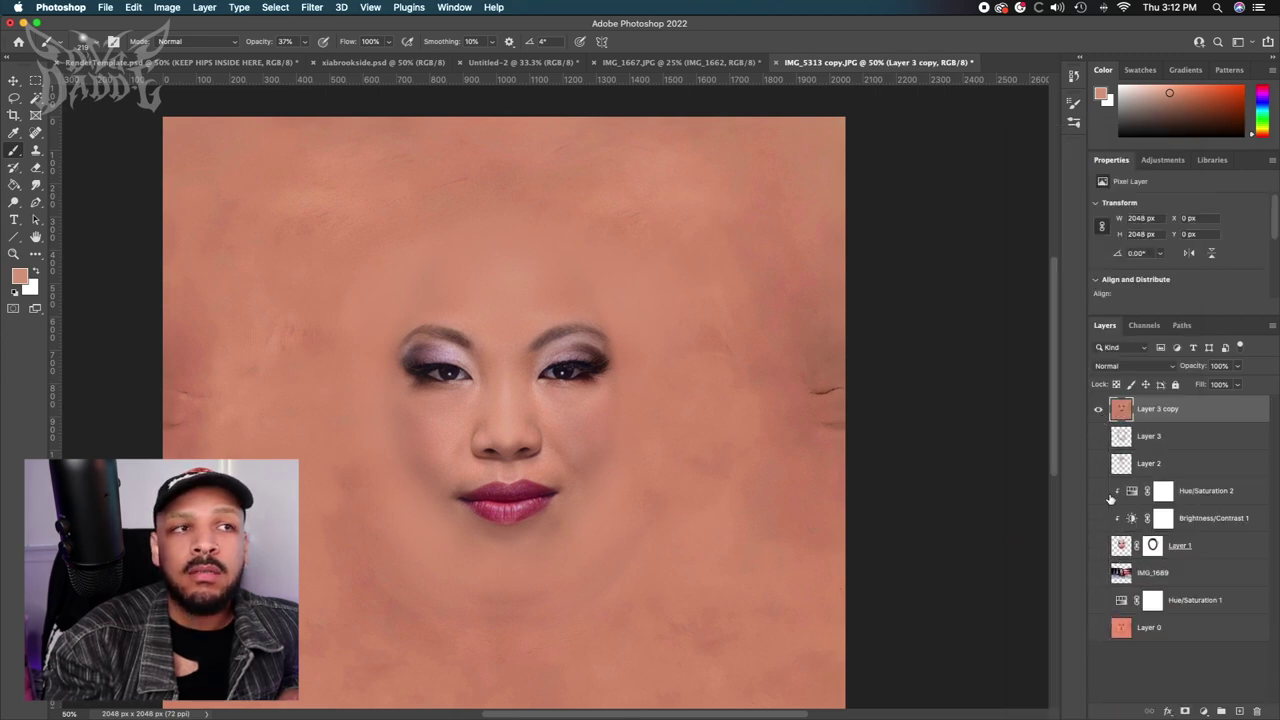
pyautogui.click(1100, 408)
pyautogui.click(1100, 408)
# Zoom out to show the whole texture, with Layer 3 copy selected.
pyautogui.press('v')
pyautogui.press('super+minus')
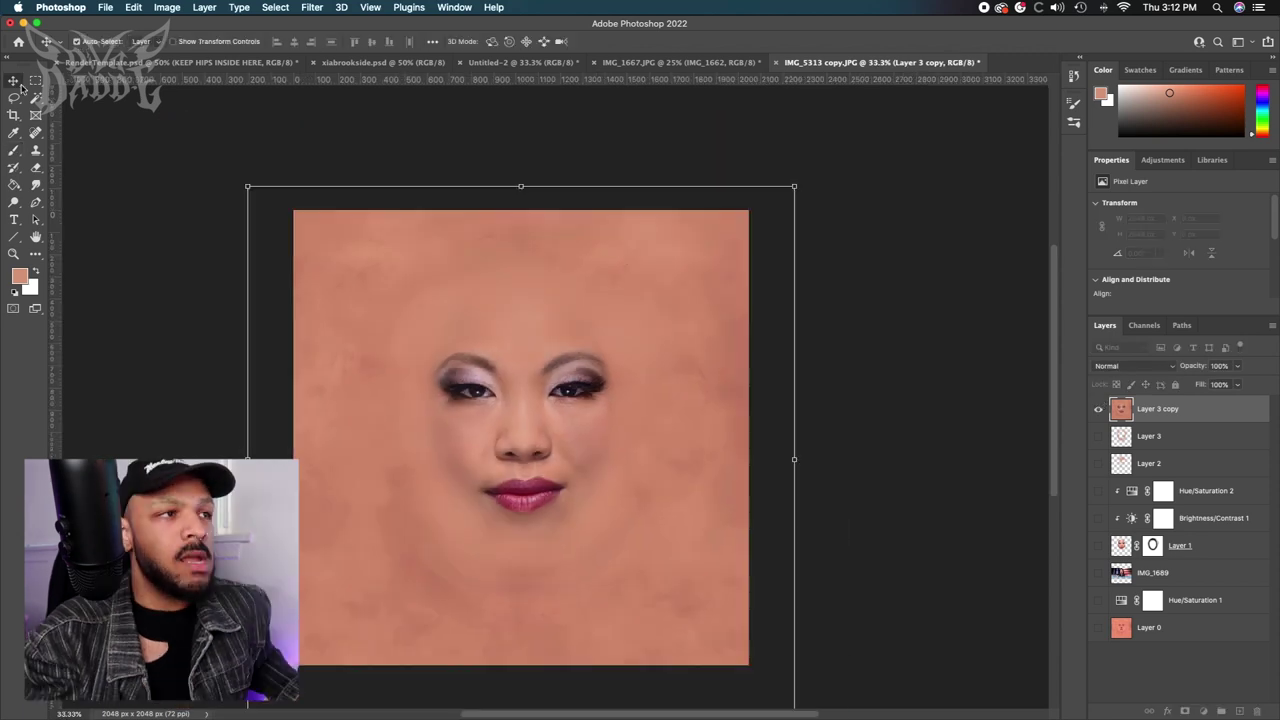
pyautogui.click(1006, 330)
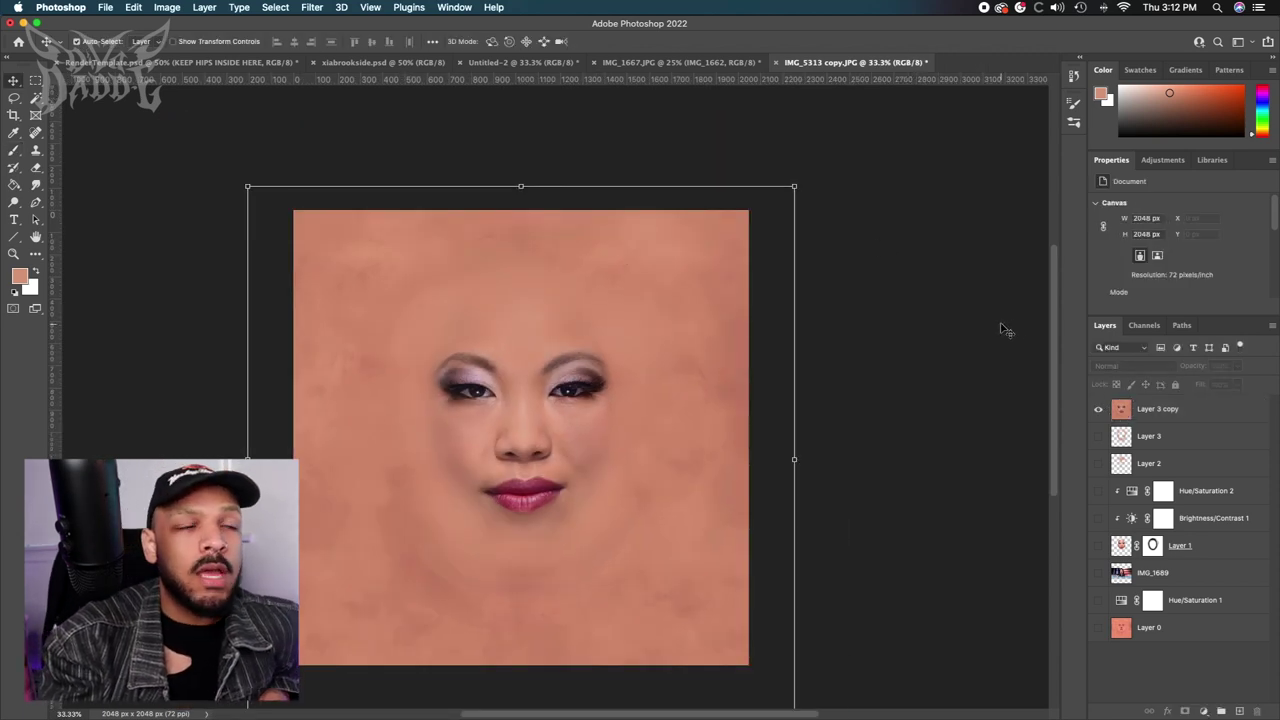
pyautogui.click(1240, 418)
# Apply a Gaussian Blur with a 4.9-pixel radius to Layer 3 copy.
pyautogui.click(312, 7)
pyautogui.moveTo(355, 190)
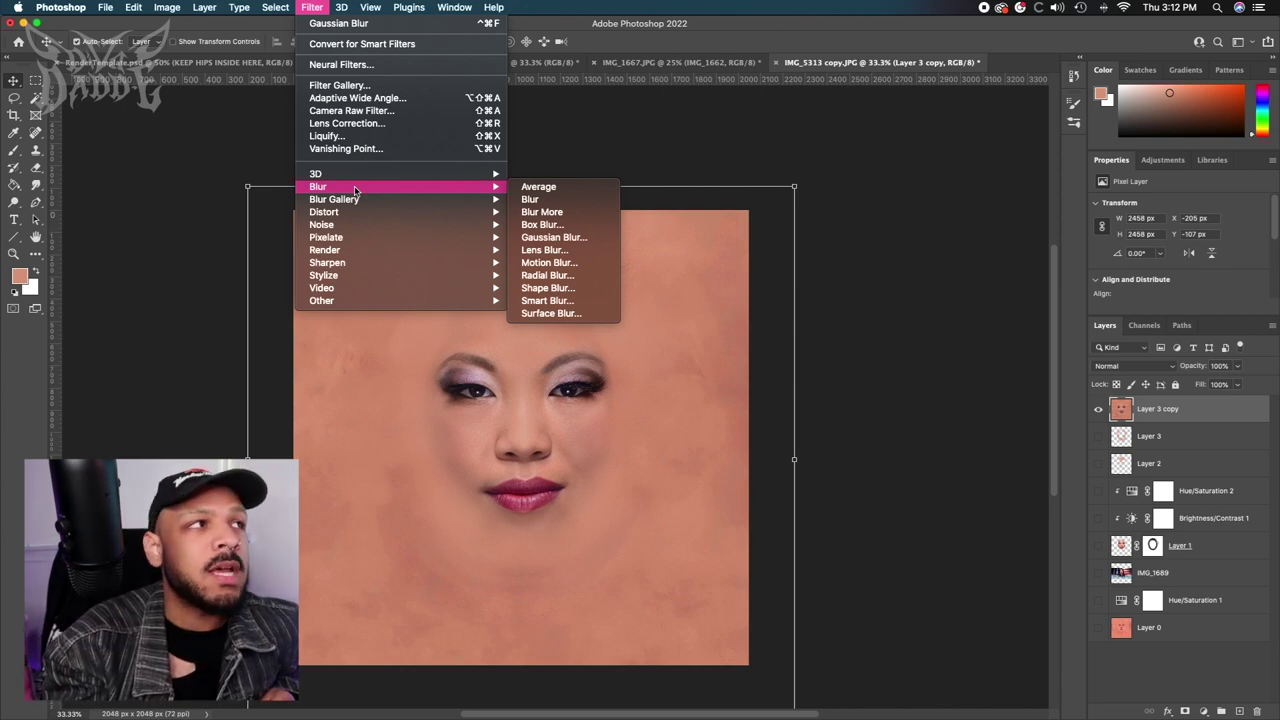
pyautogui.click(553, 237)
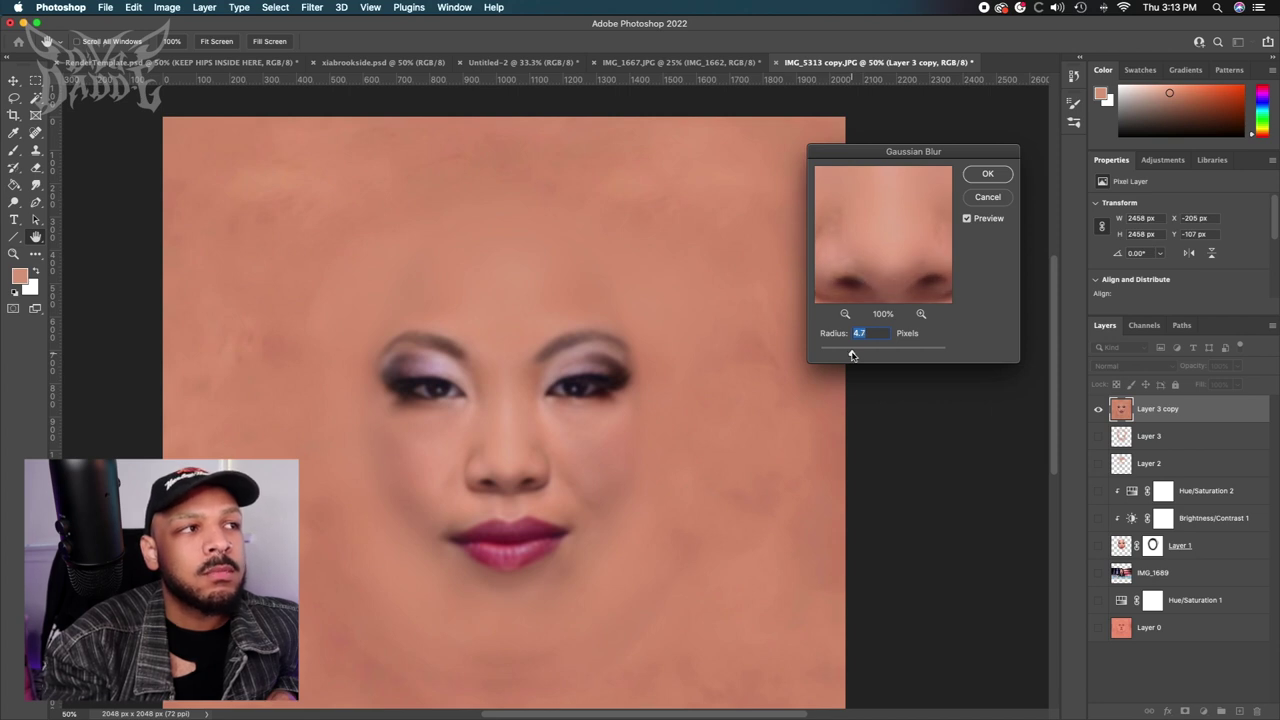
pyautogui.moveTo(851, 355); pyautogui.dragTo(853, 355)
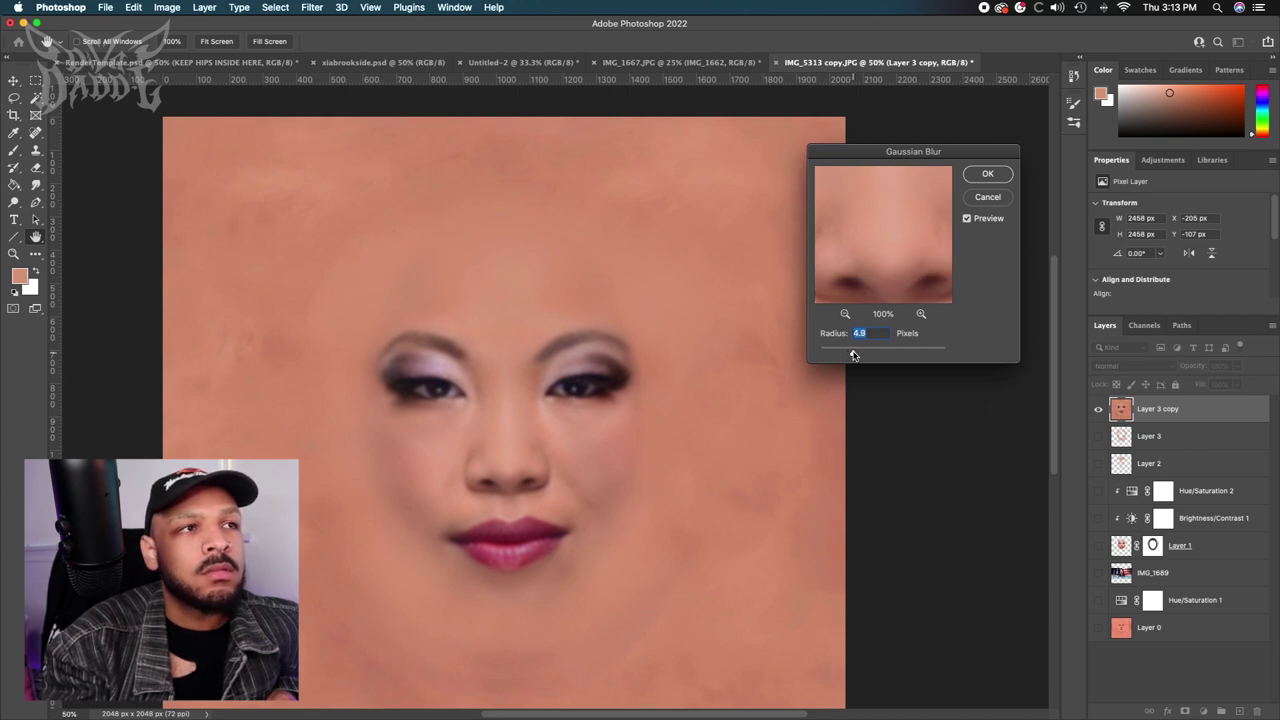